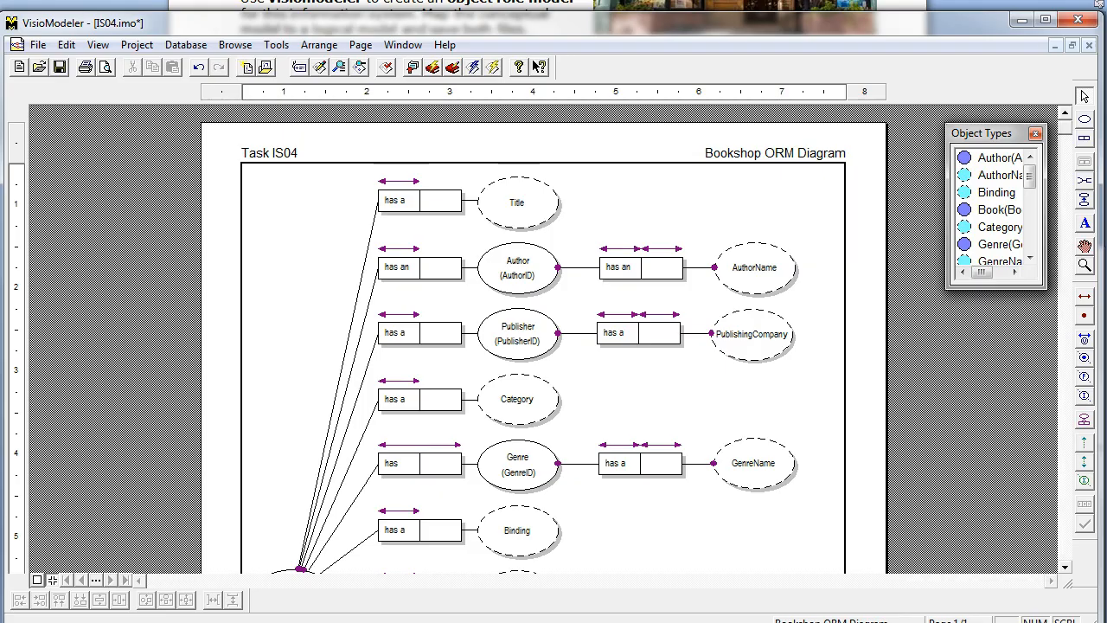
Add "fiction" as an allowed value in the properties of the Category object type
right_click(515, 411)
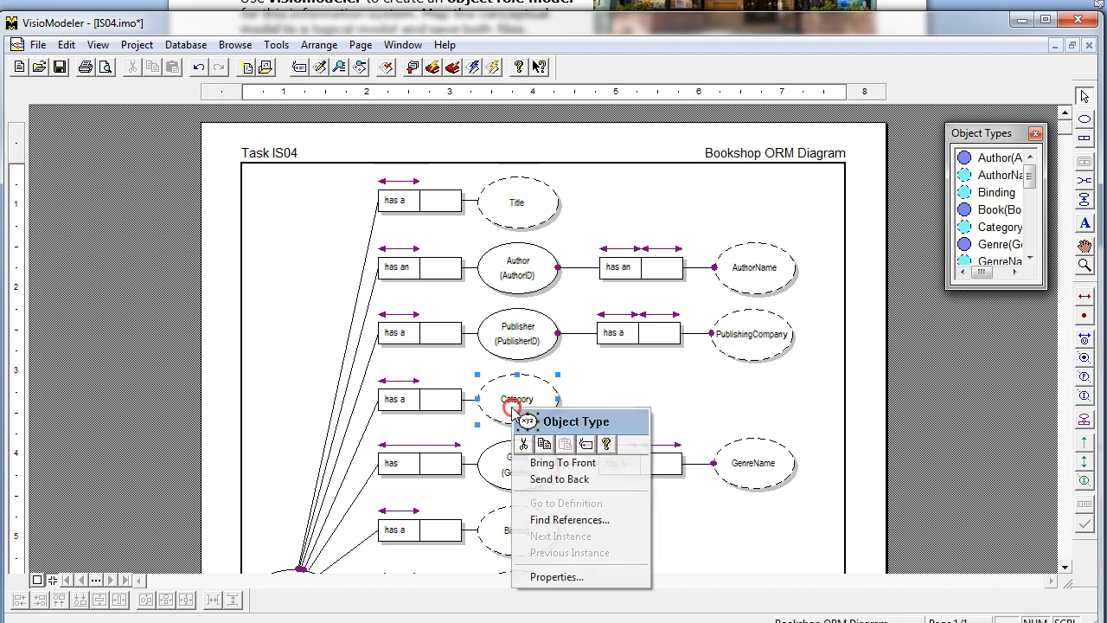
left_click(538, 578)
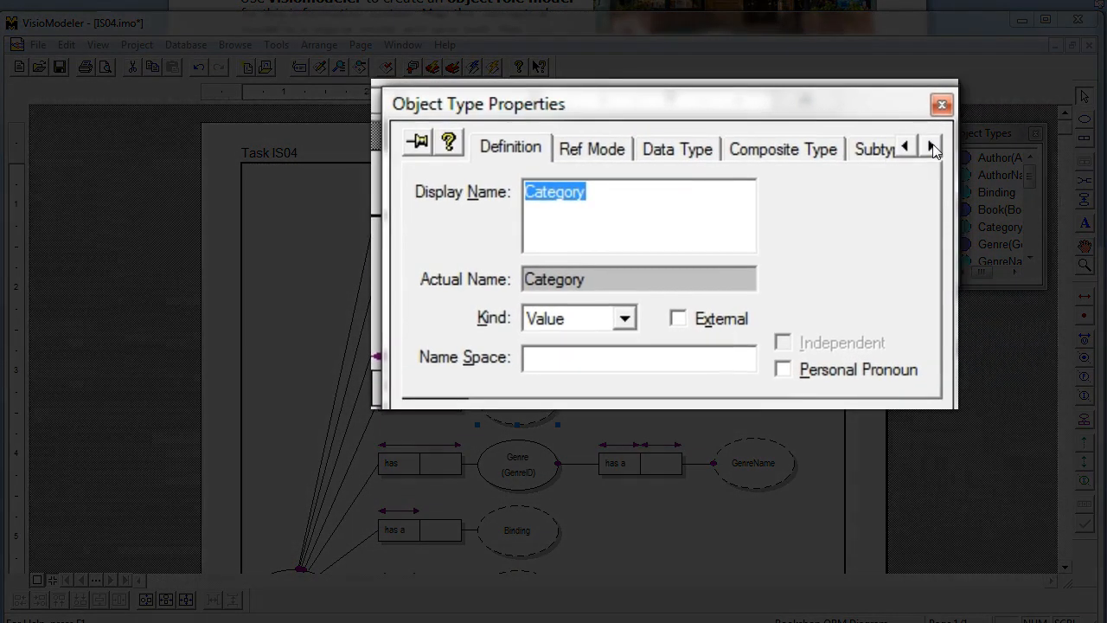
left_click(931, 147)
left_click(931, 147)
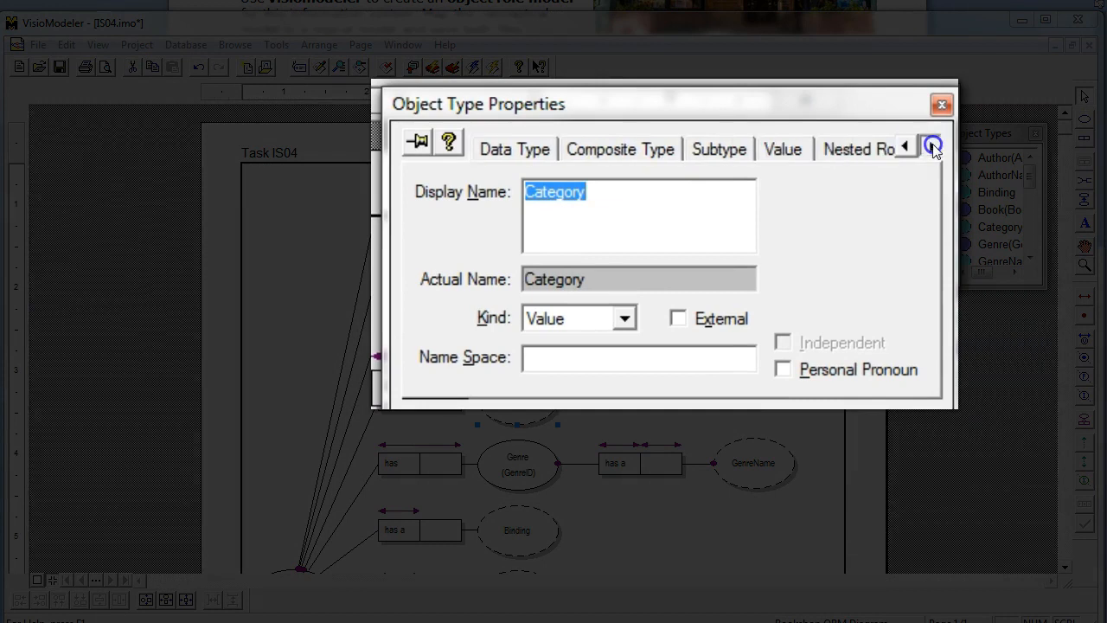
left_click(782, 149)
left_click(555, 355)
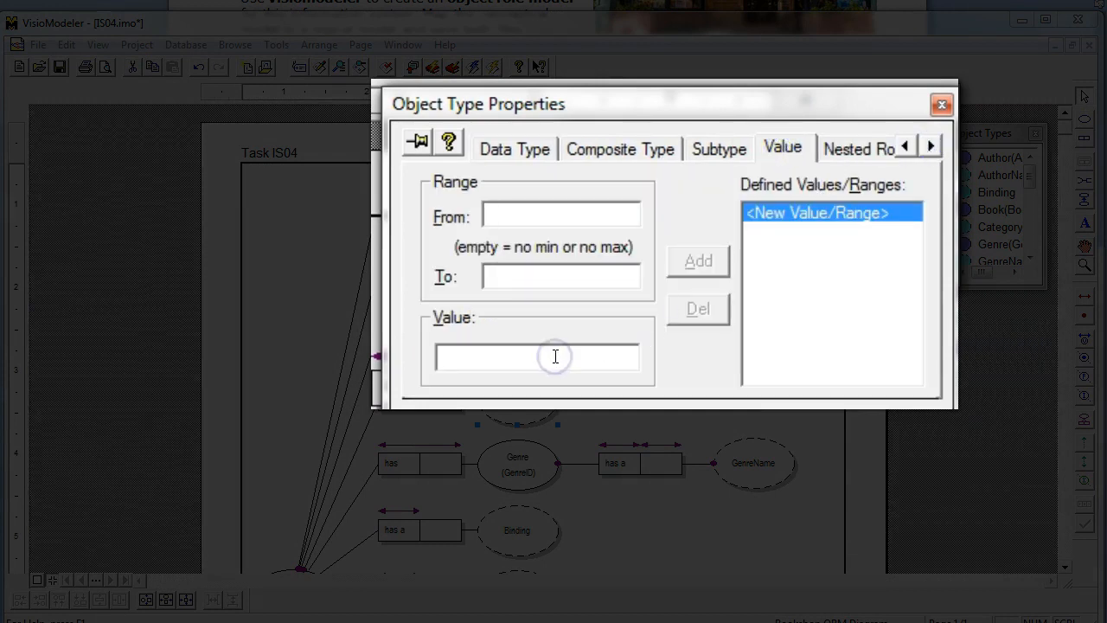
type("fiction")
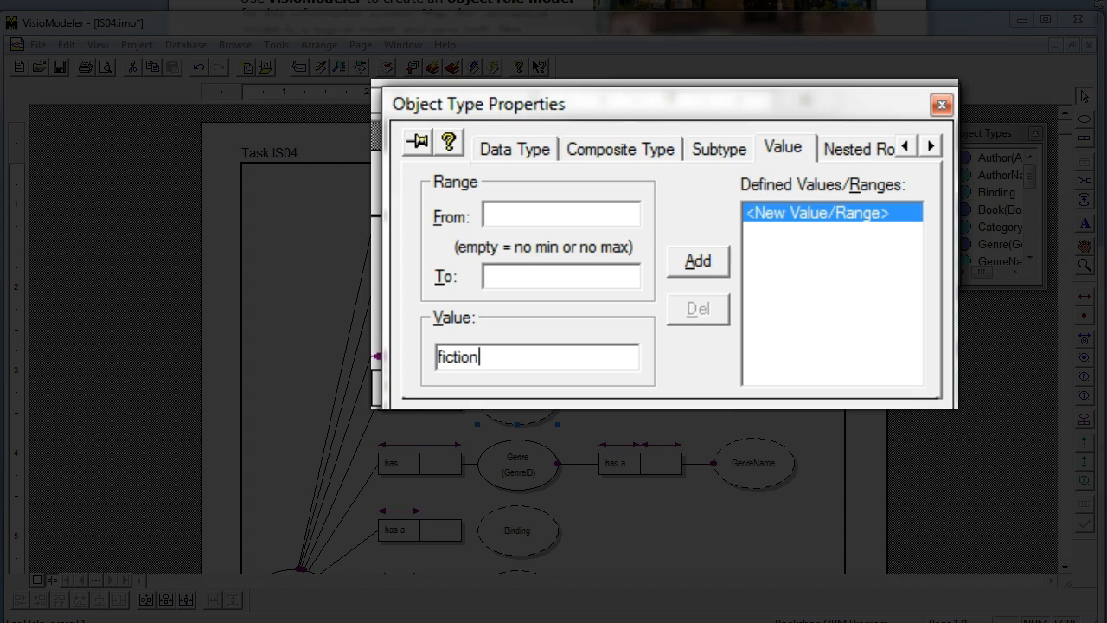
left_click(698, 261)
Add "non-fiction" as a second allowed value of Category and close its properties
left_click(600, 351)
type("non")
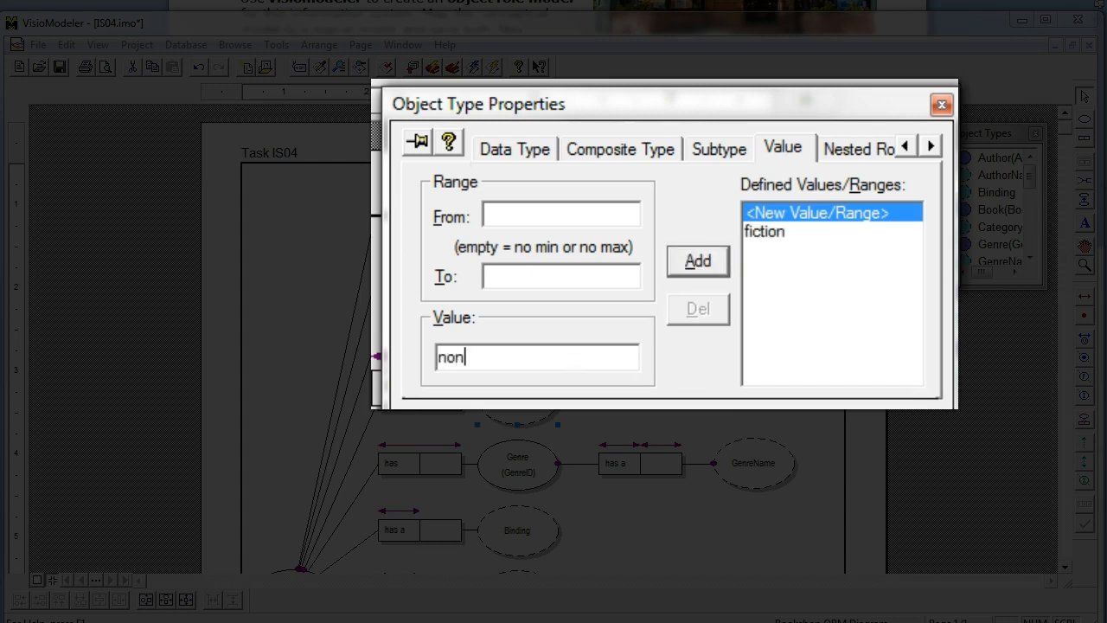
type("-fiction")
left_click(694, 261)
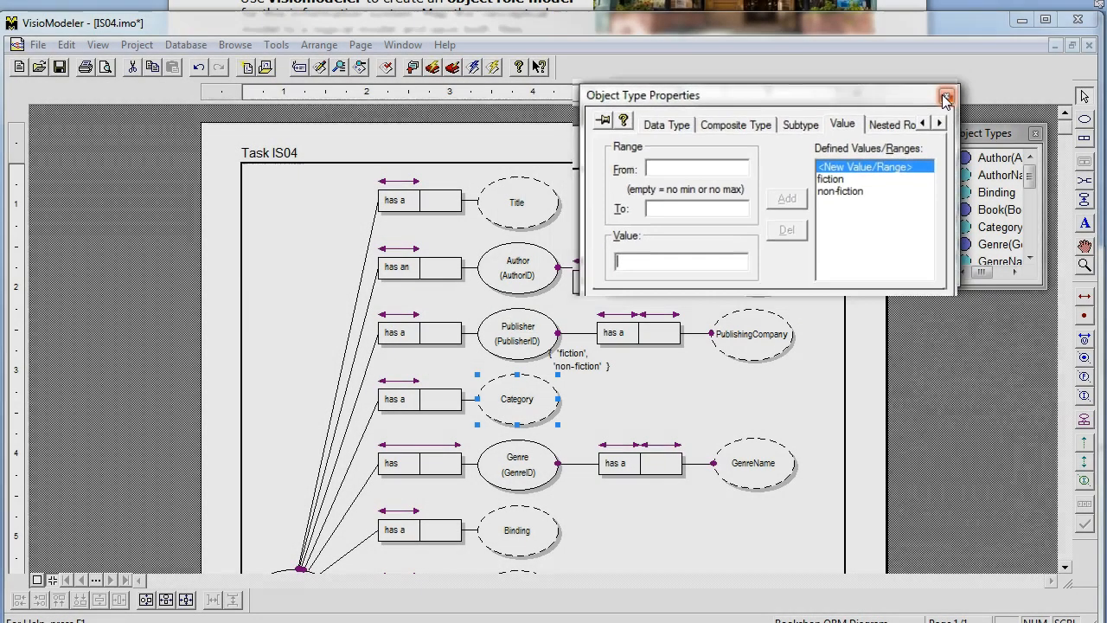
left_click(945, 100)
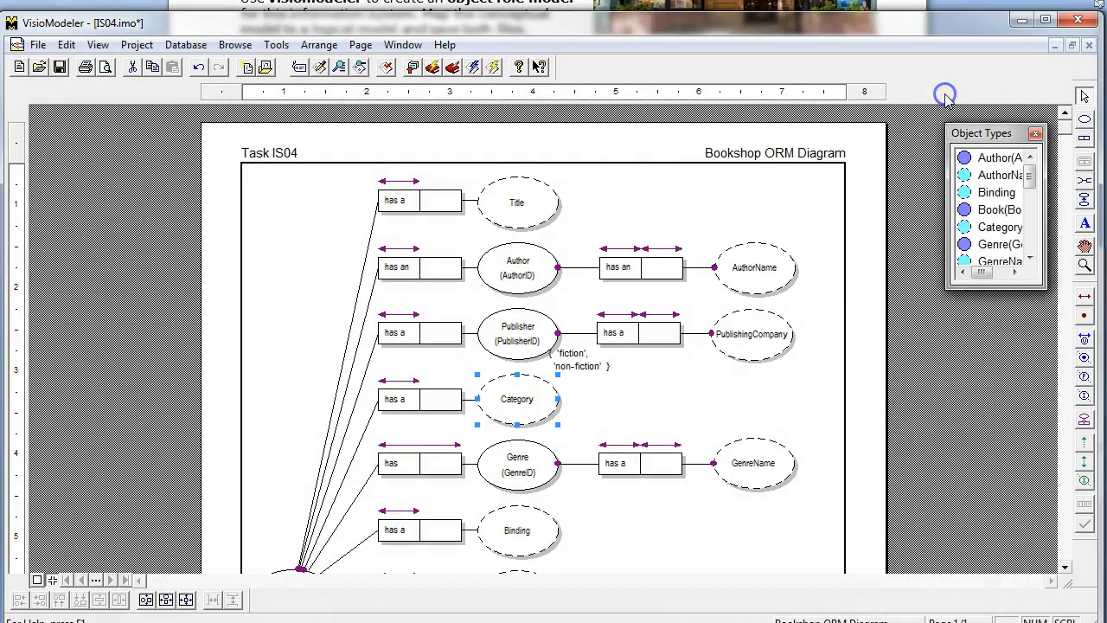
mouse_move(529, 408)
left_mouse_down()
mouse_move(576, 408)
mouse_move(531, 405)
left_mouse_up()
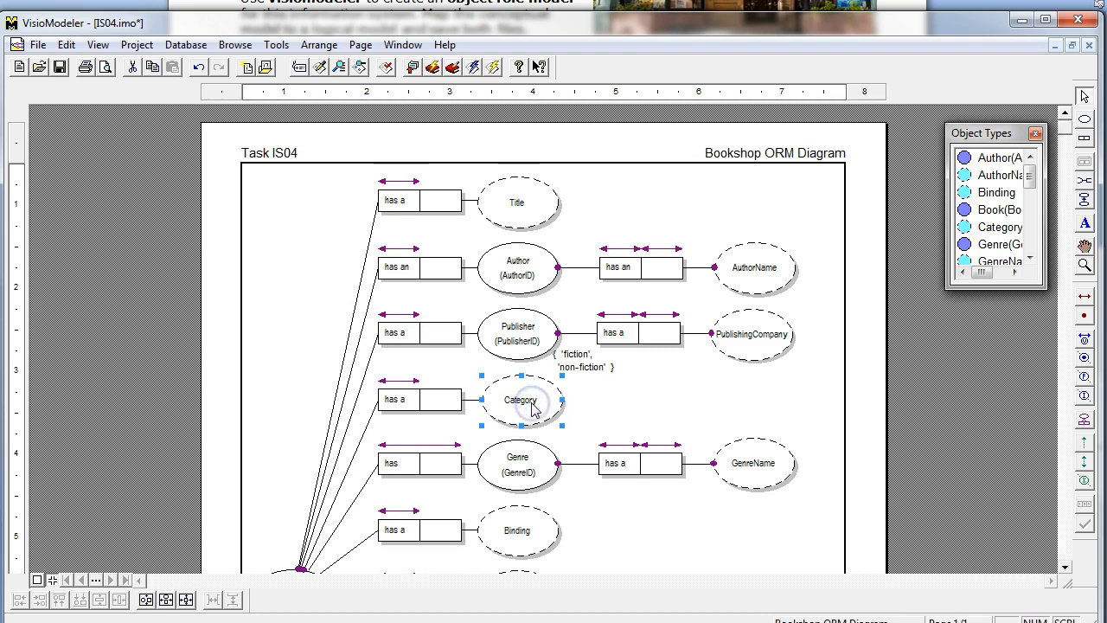
left_click(611, 408)
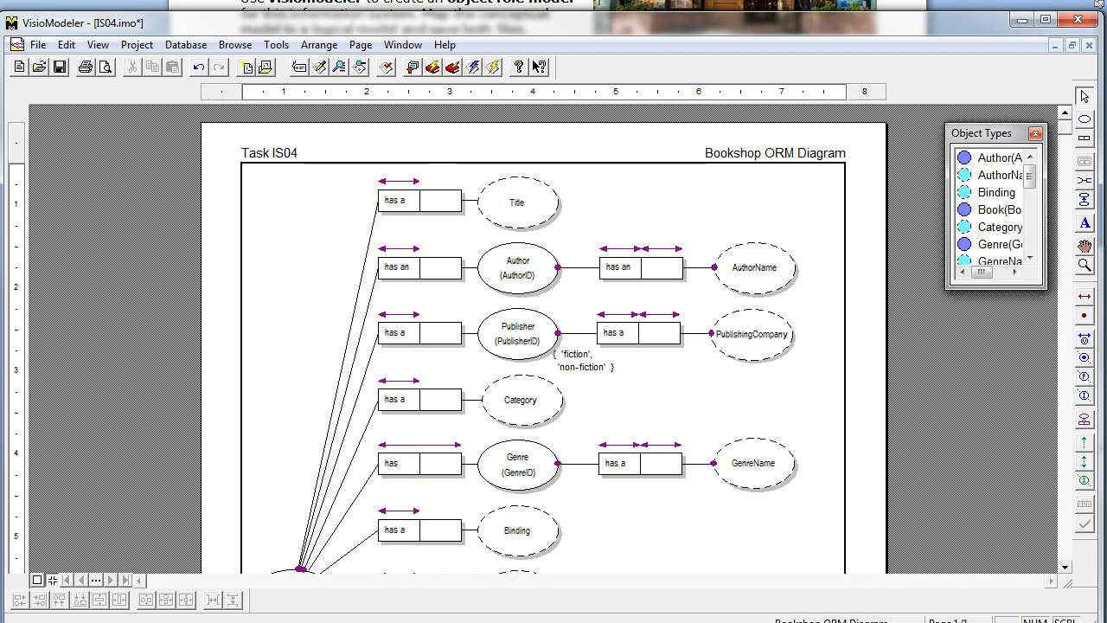
Check the binding options in the task document and add "paperback" as an allowed value of the Binding object type
key("alt+Tab")
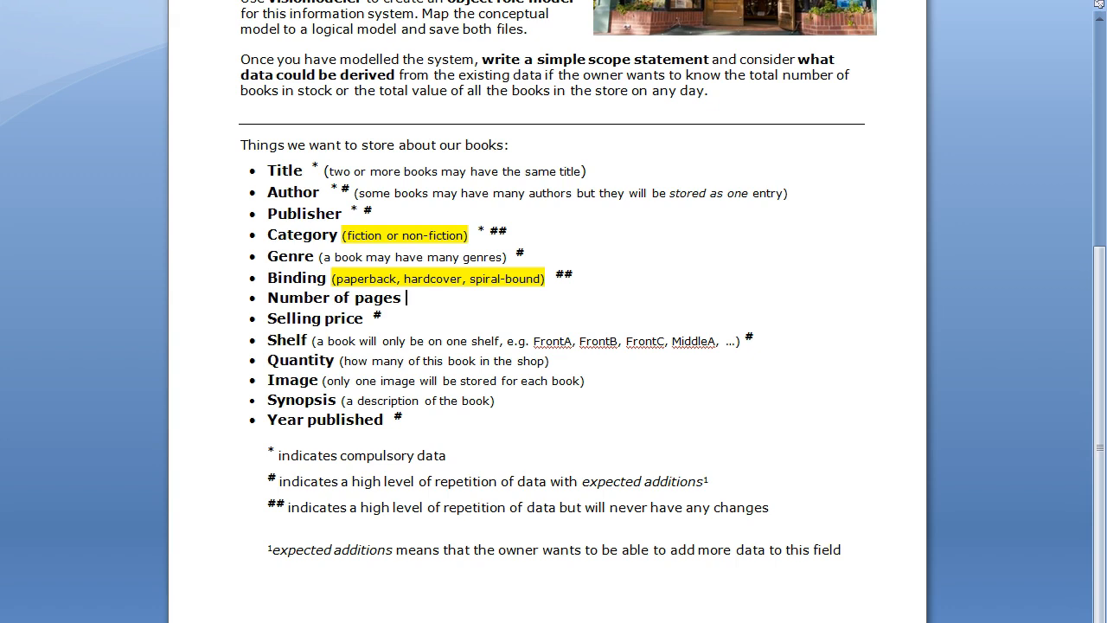
key("alt+Tab")
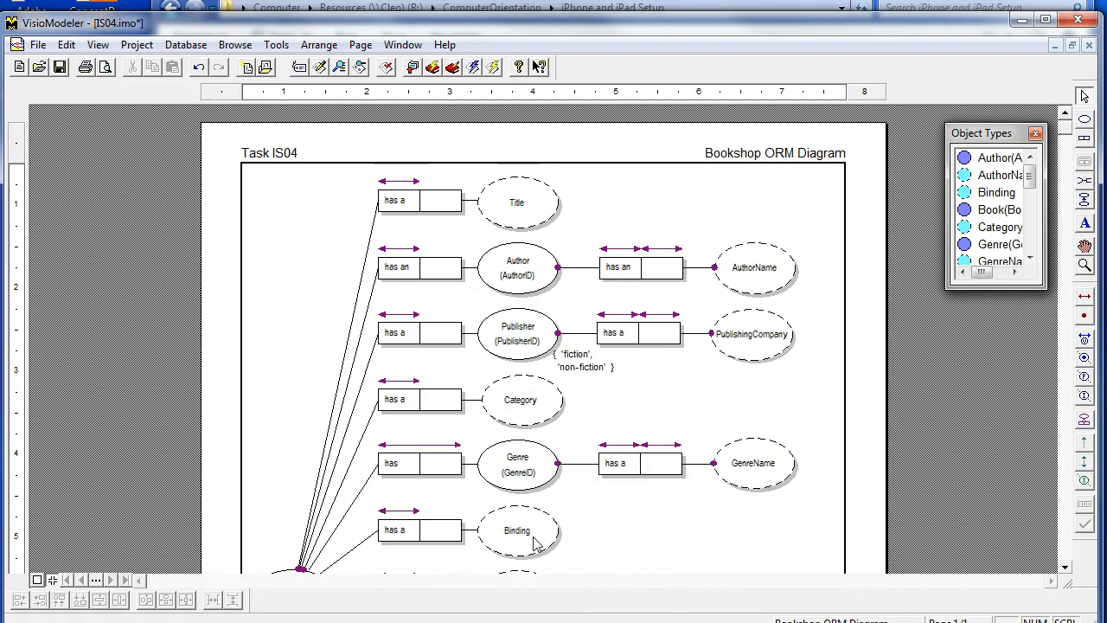
left_click(522, 533)
right_click(521, 533)
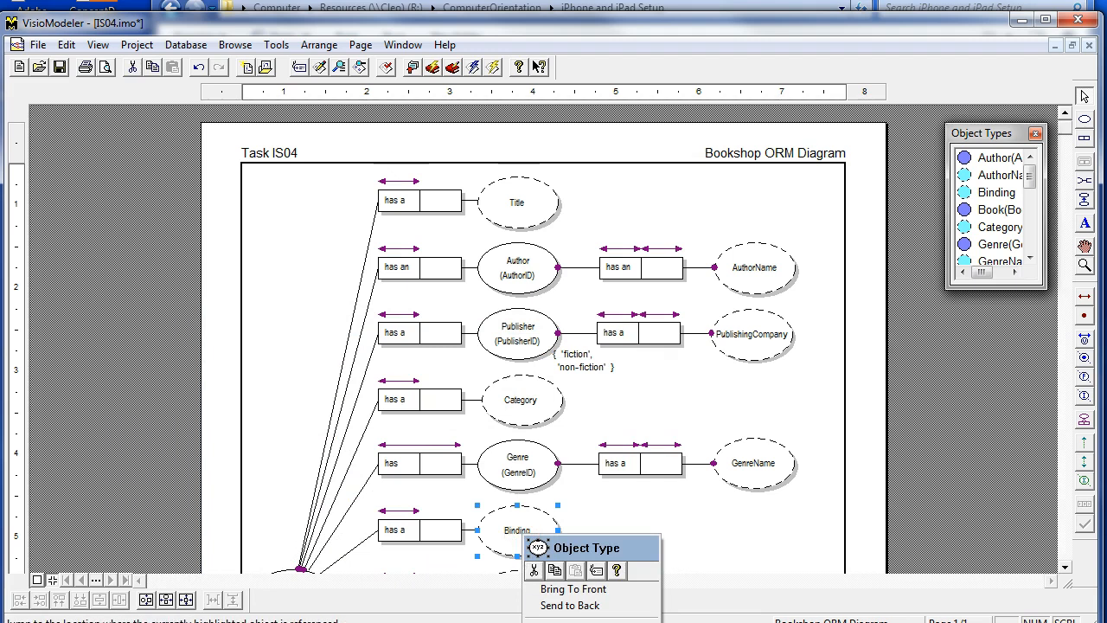
left_click(579, 547)
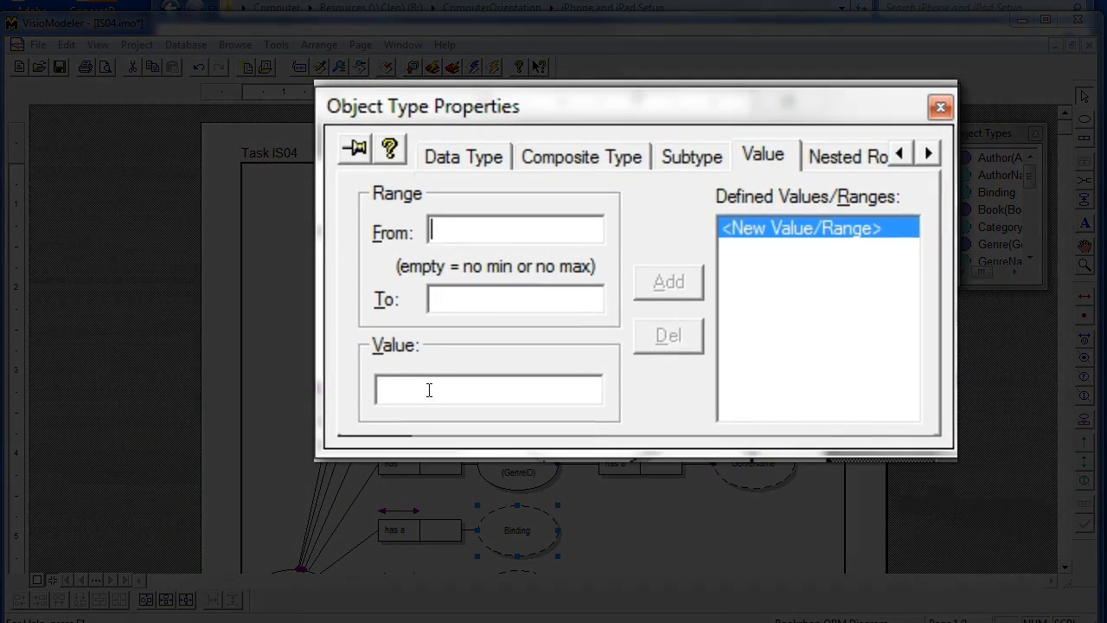
left_click(501, 344)
type("paperback")
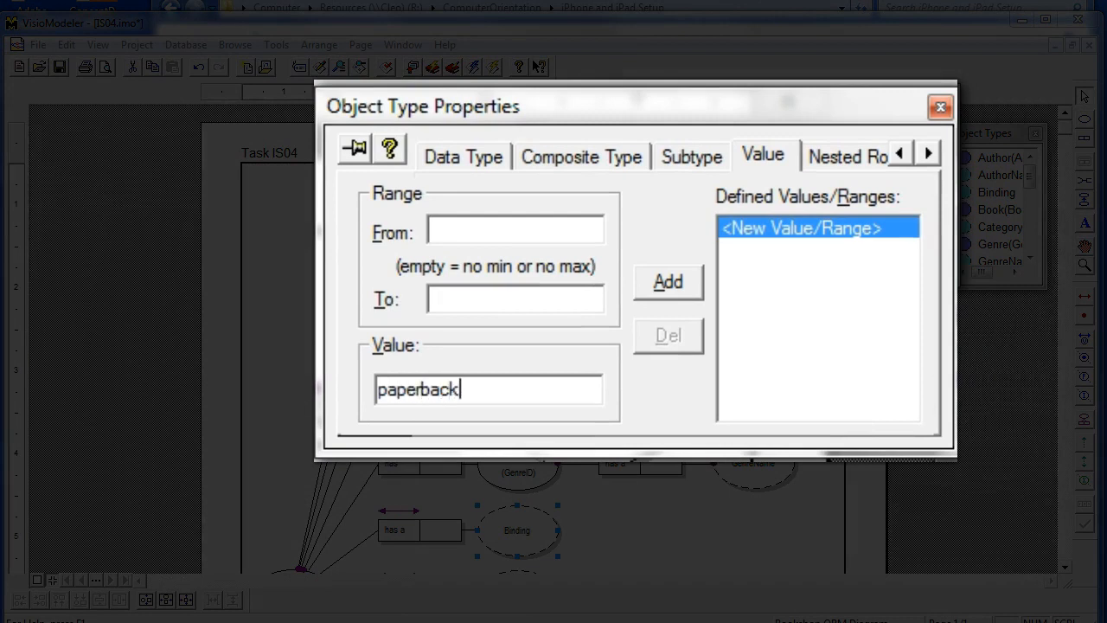
left_click(691, 280)
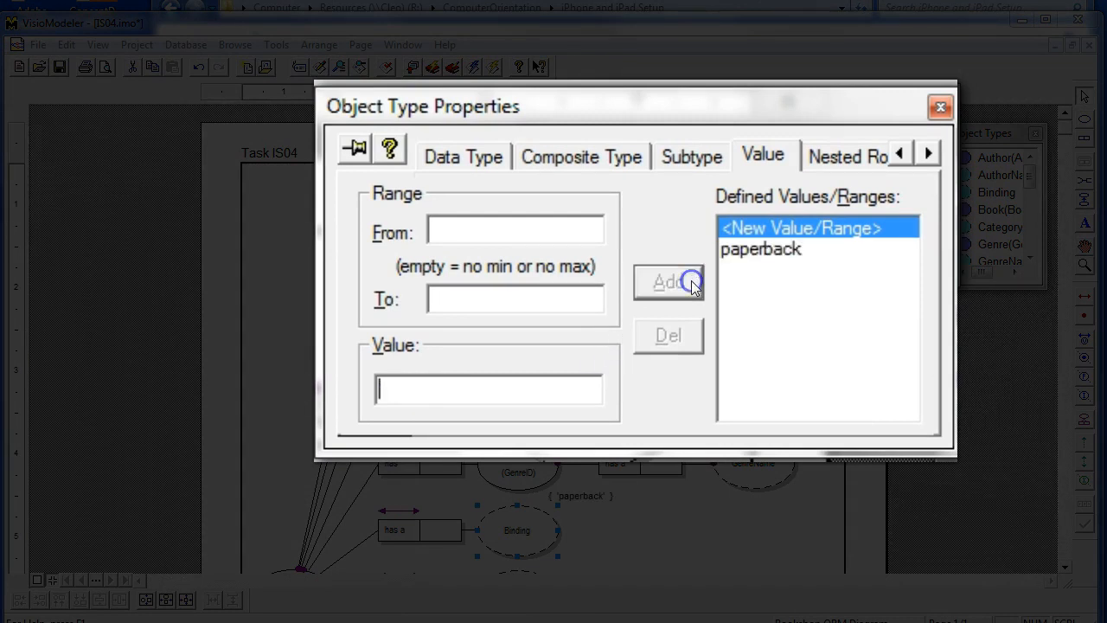
Add "hardcover" and "spiral-bound" to Binding's allowed values and close its properties
type("hardc")
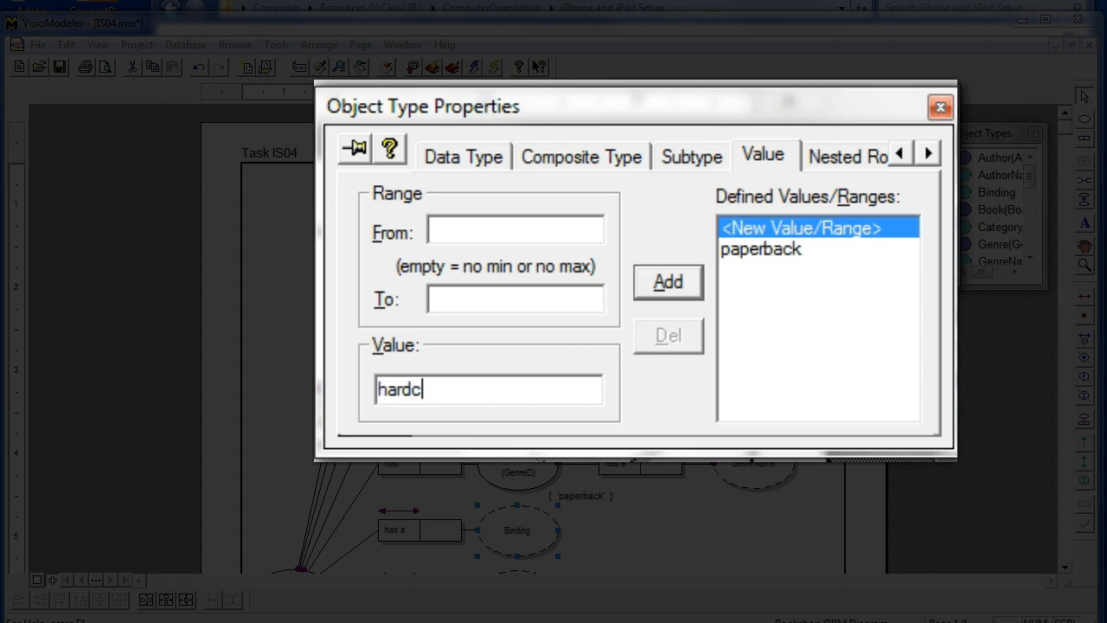
type("over")
left_click(661, 282)
left_click(553, 400)
type("sp")
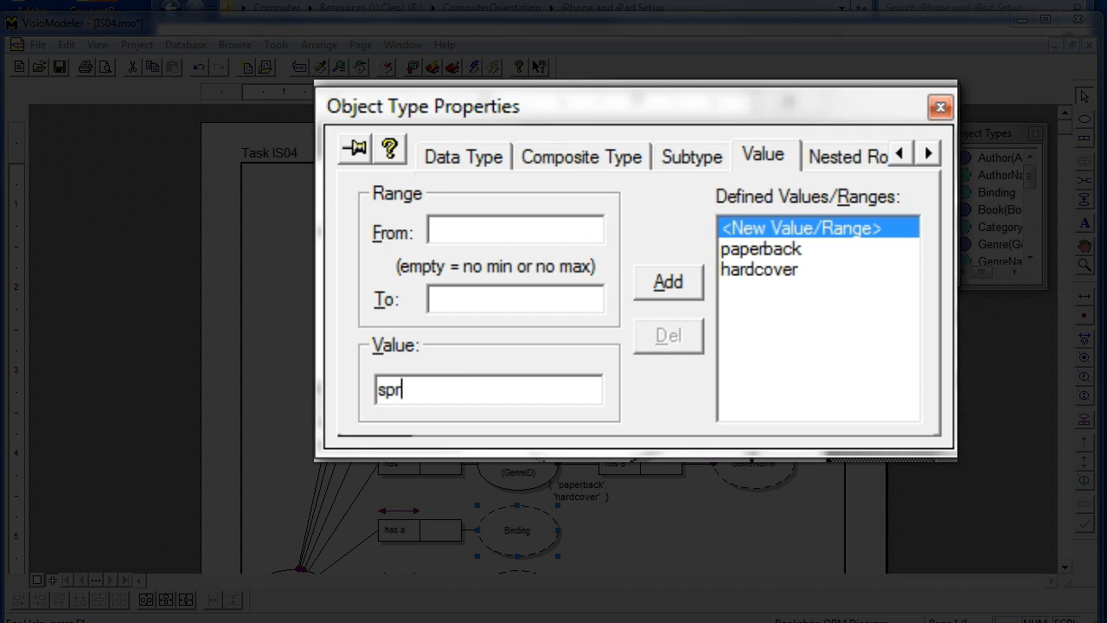
type("iral-bound")
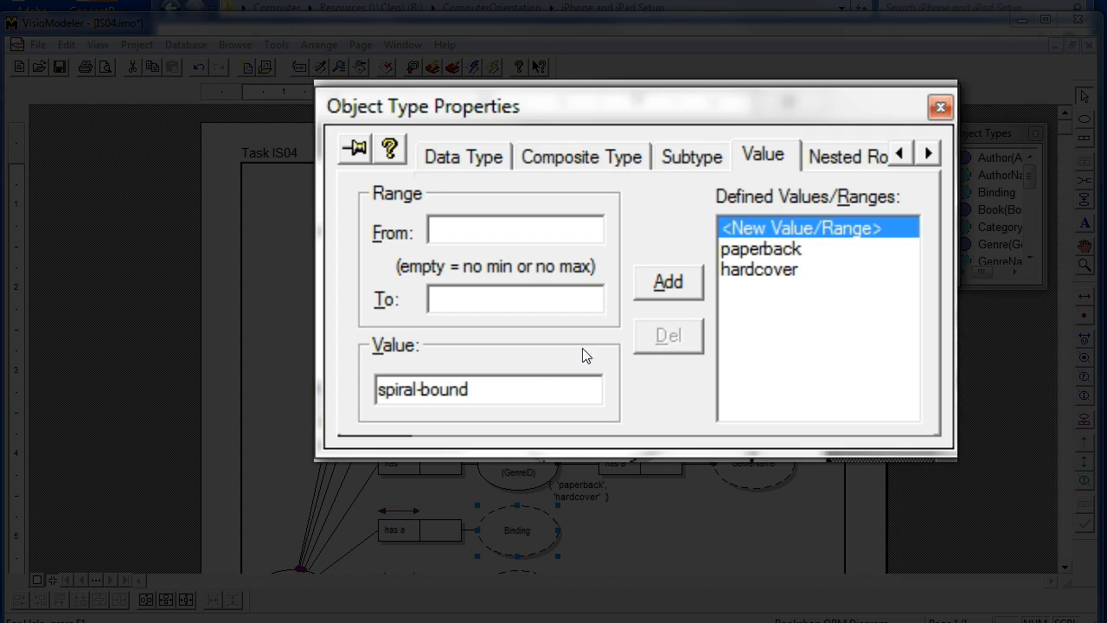
left_click(668, 281)
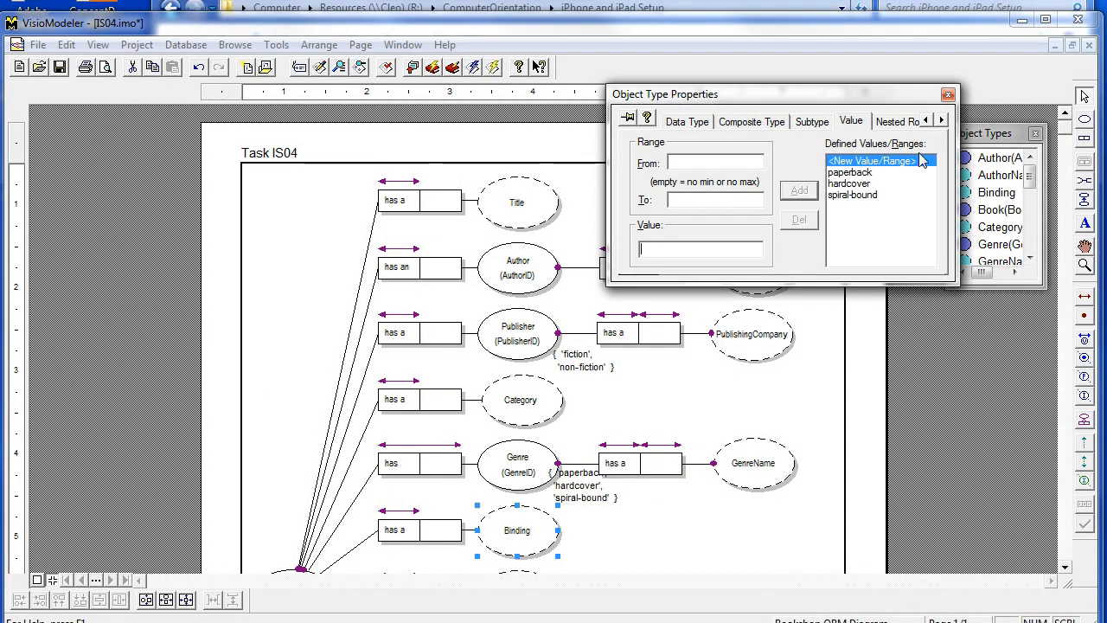
left_click(948, 93)
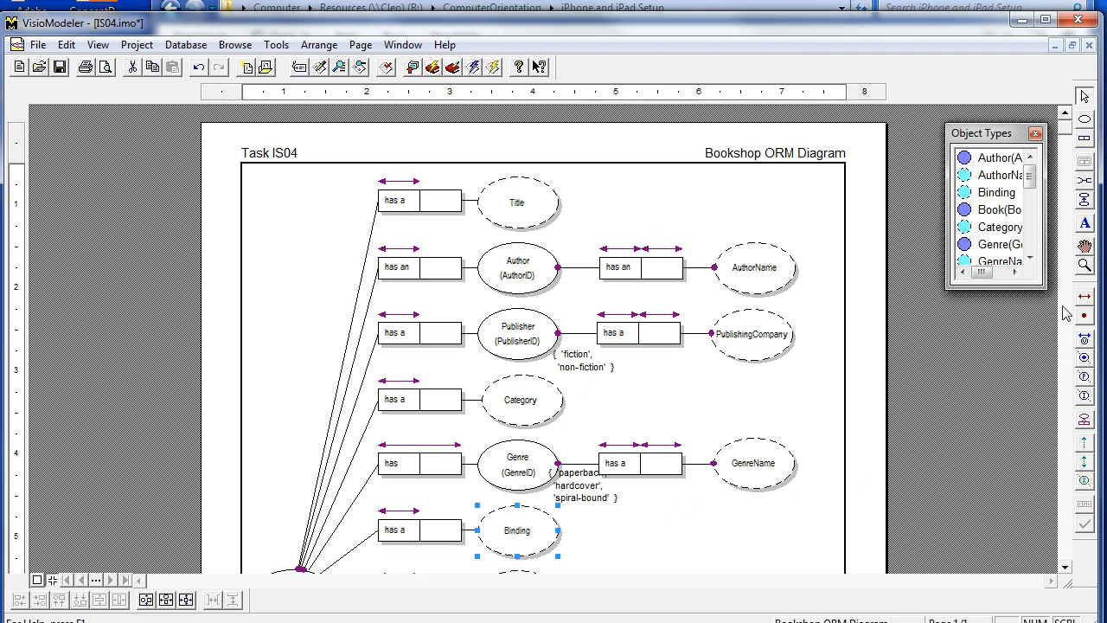
Move the Binding and Category objects away from their predicates so their value lists no longer overlap neighbouring shapes
left_click_drag(1069, 136, 1051, 290)
left_click_drag(519, 339, 626, 372)
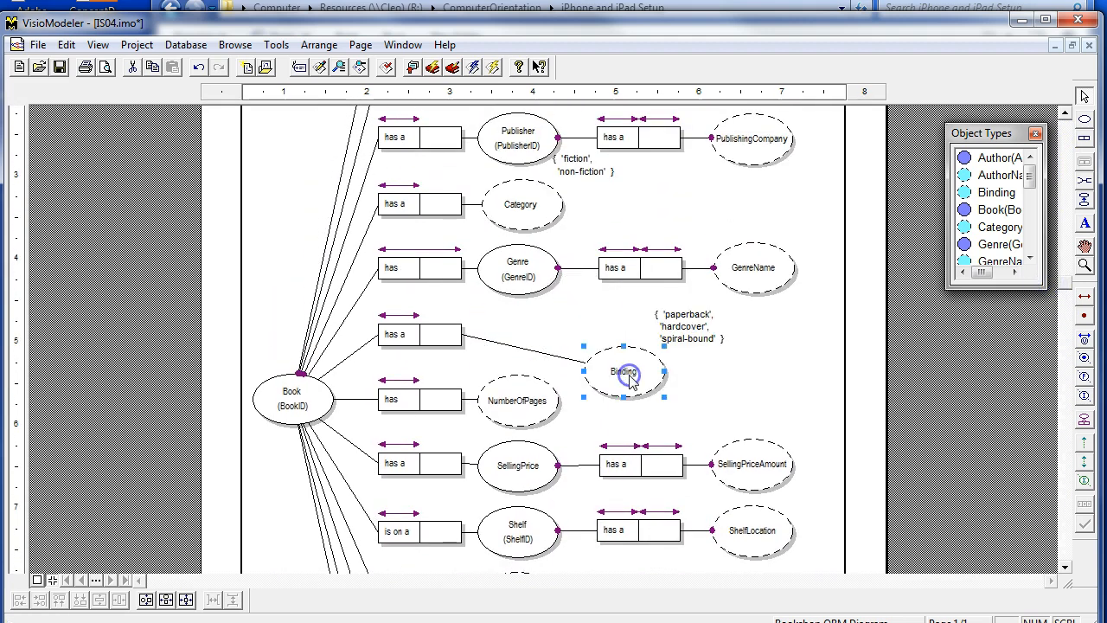
left_click_drag(523, 208, 648, 223)
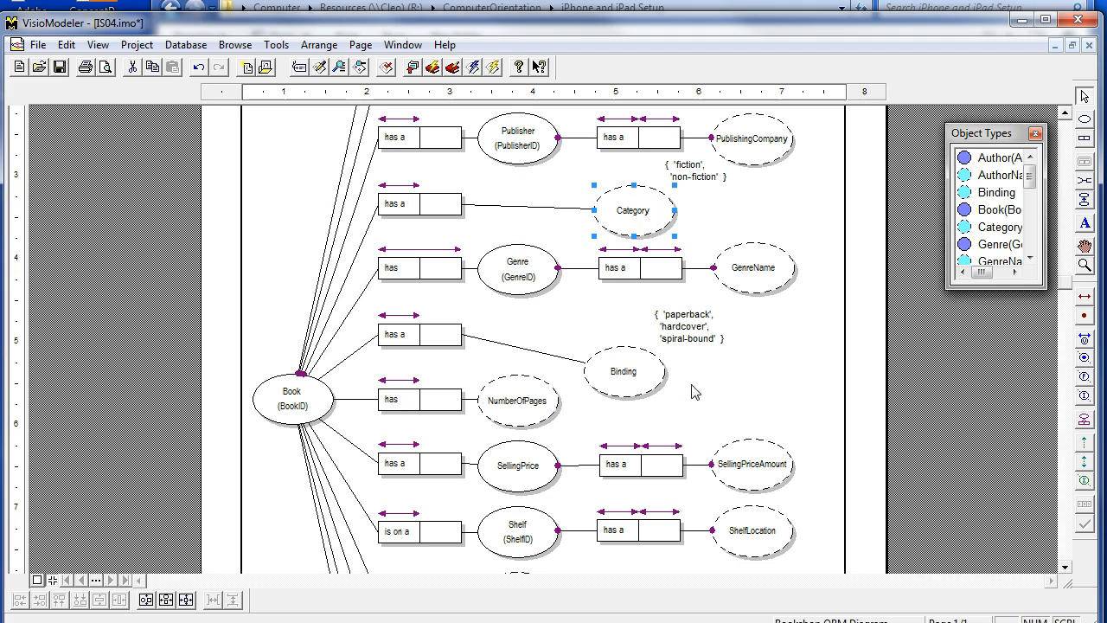
Build the dictionary from the model, examine the errors for Binding and Category, and close the output
left_click(454, 71)
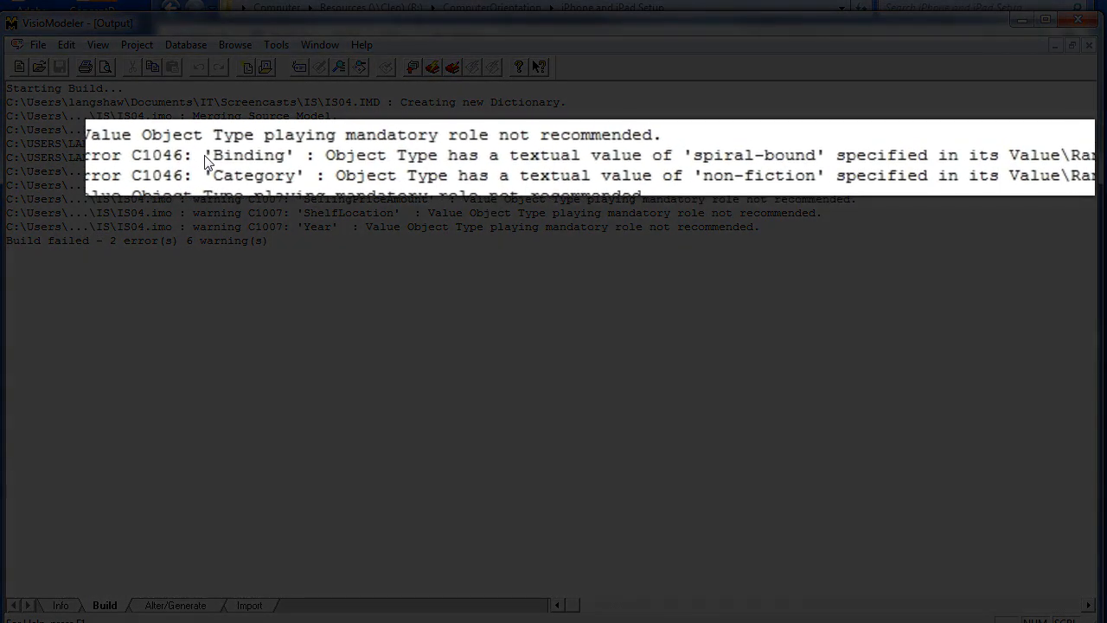
left_click(205, 157)
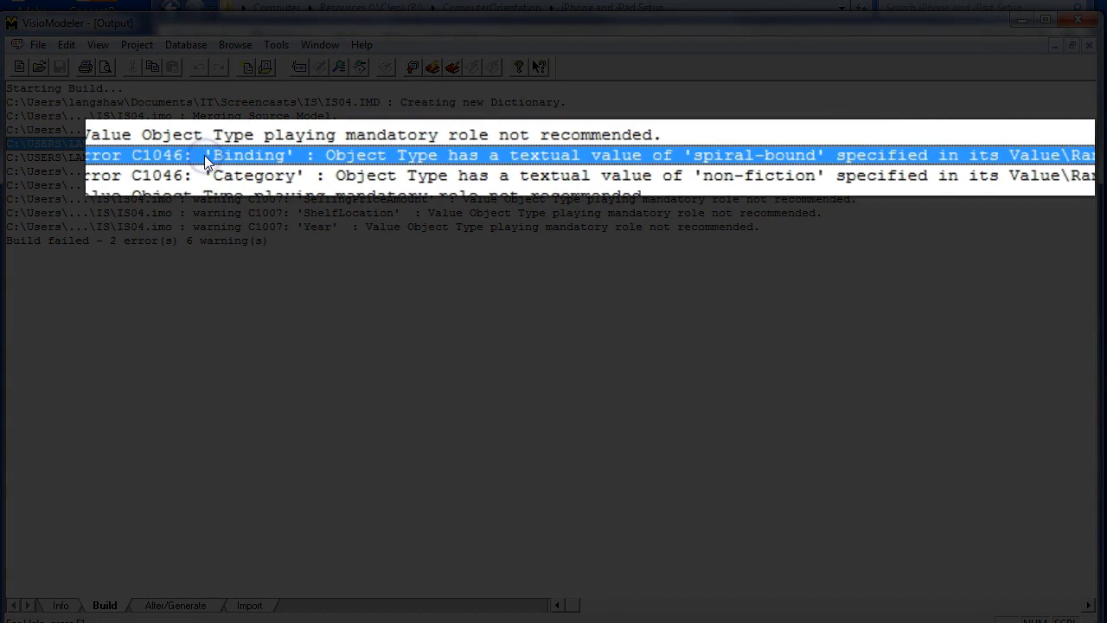
left_click_drag(577, 610, 708, 616)
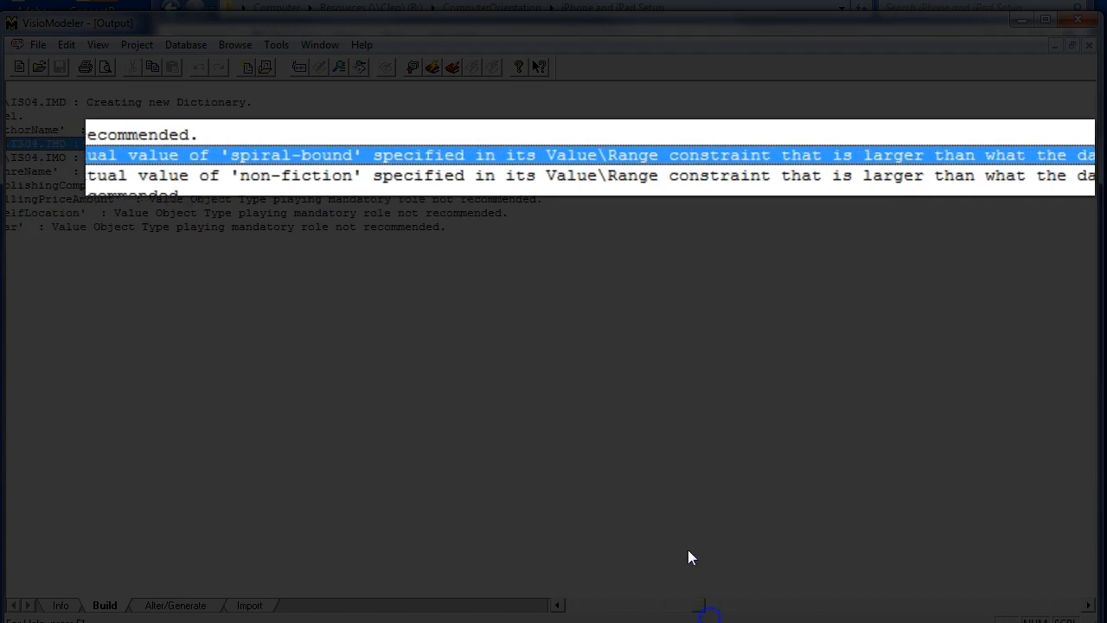
left_click(307, 177)
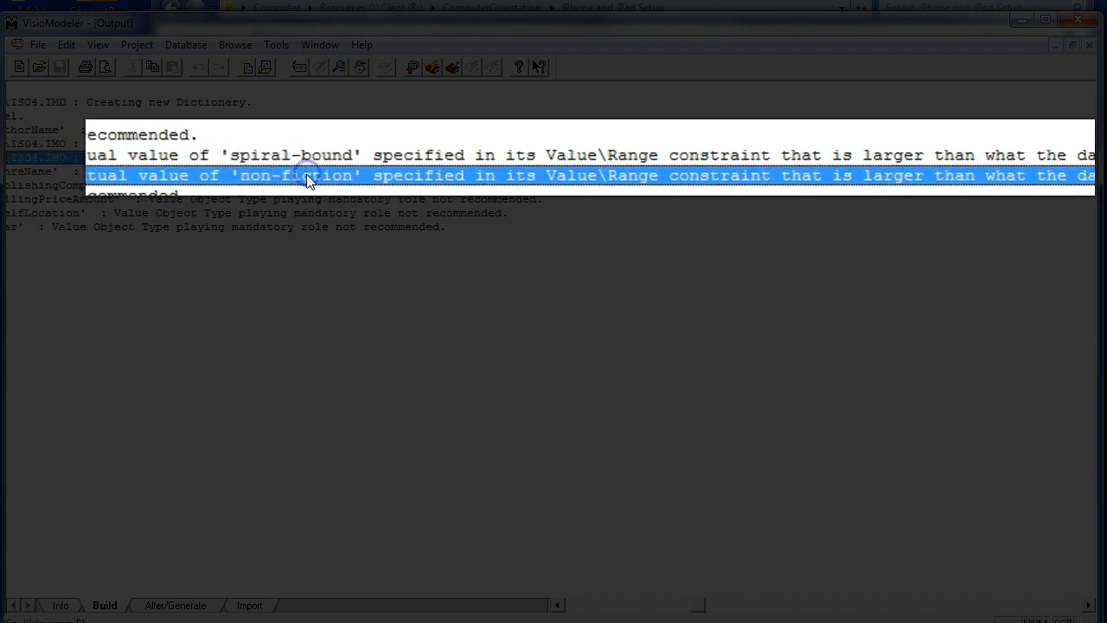
left_click_drag(701, 611, 768, 595)
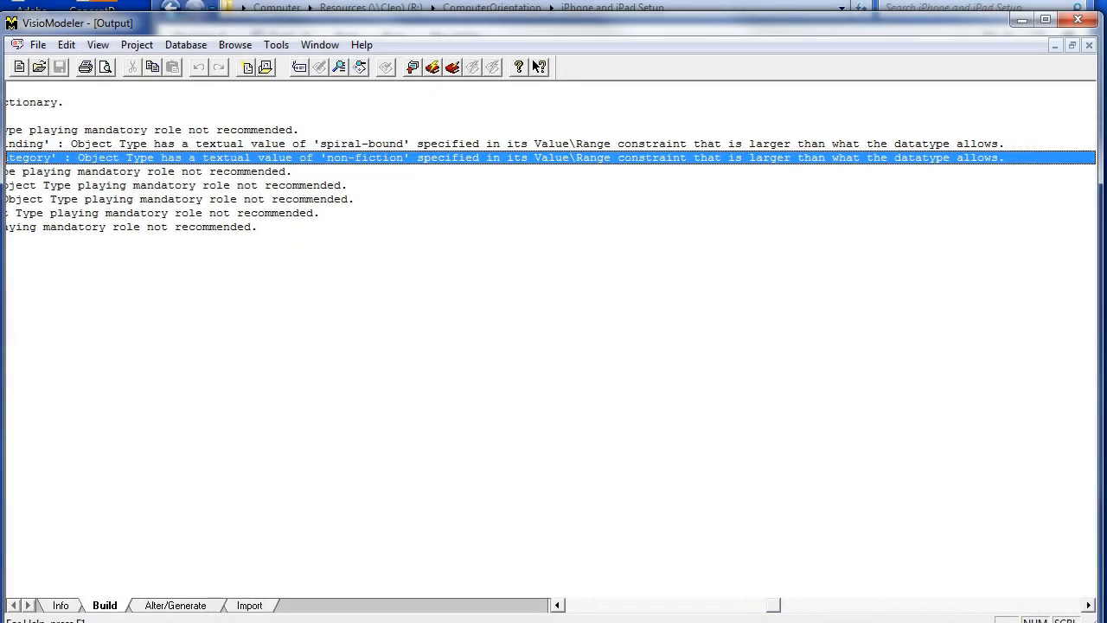
left_click(1090, 46)
Set Category's portable data type to fixed-length Text with a length of 100
double_click(633, 222)
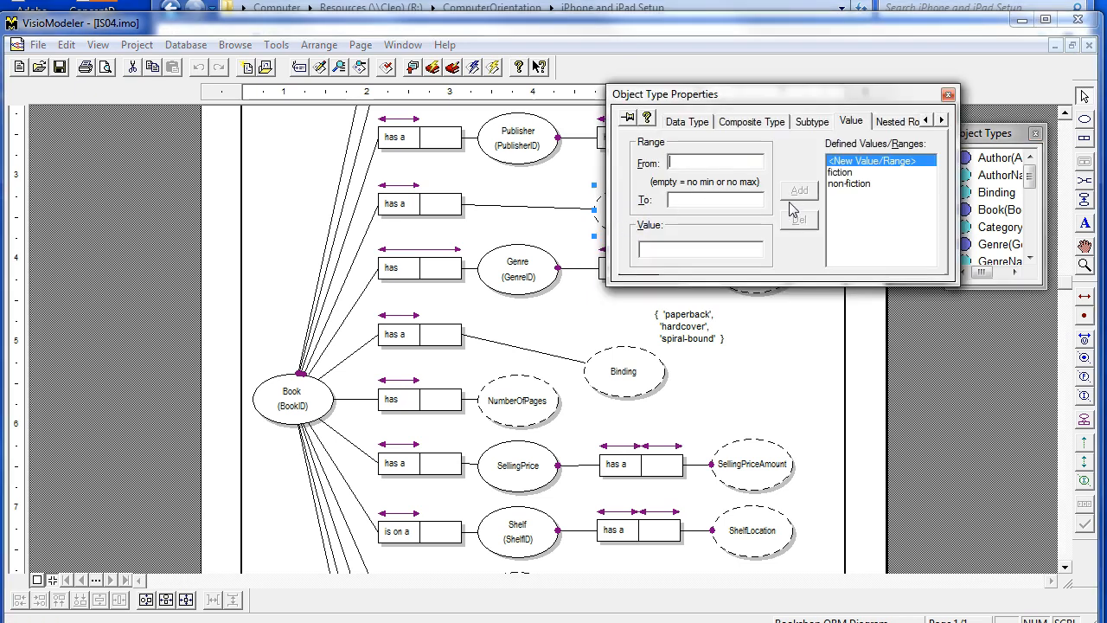
left_click(686, 124)
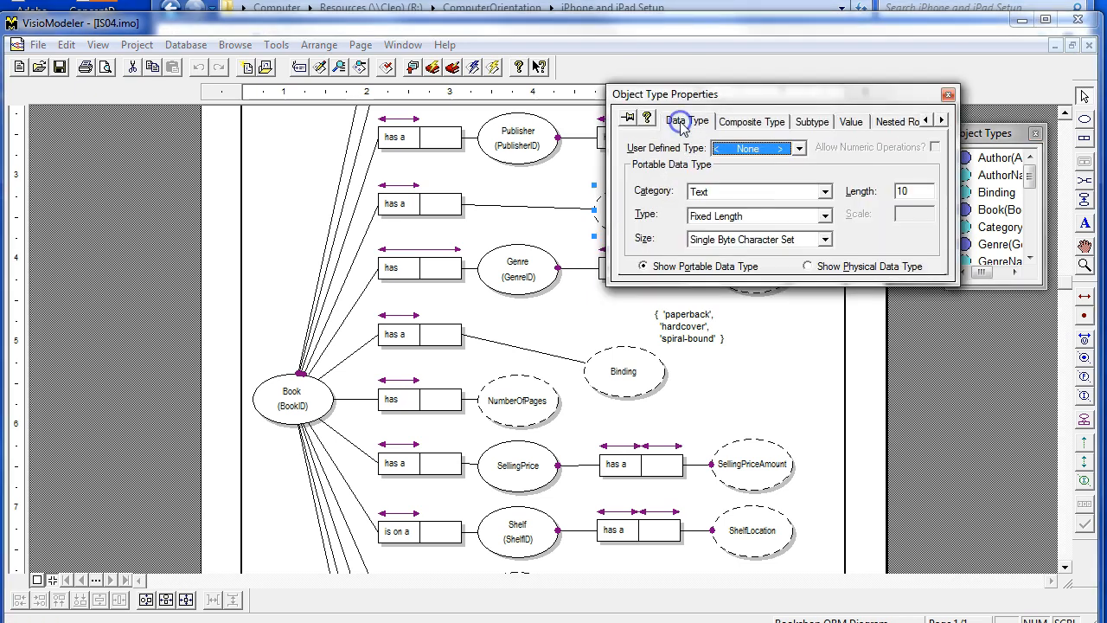
left_click(711, 193)
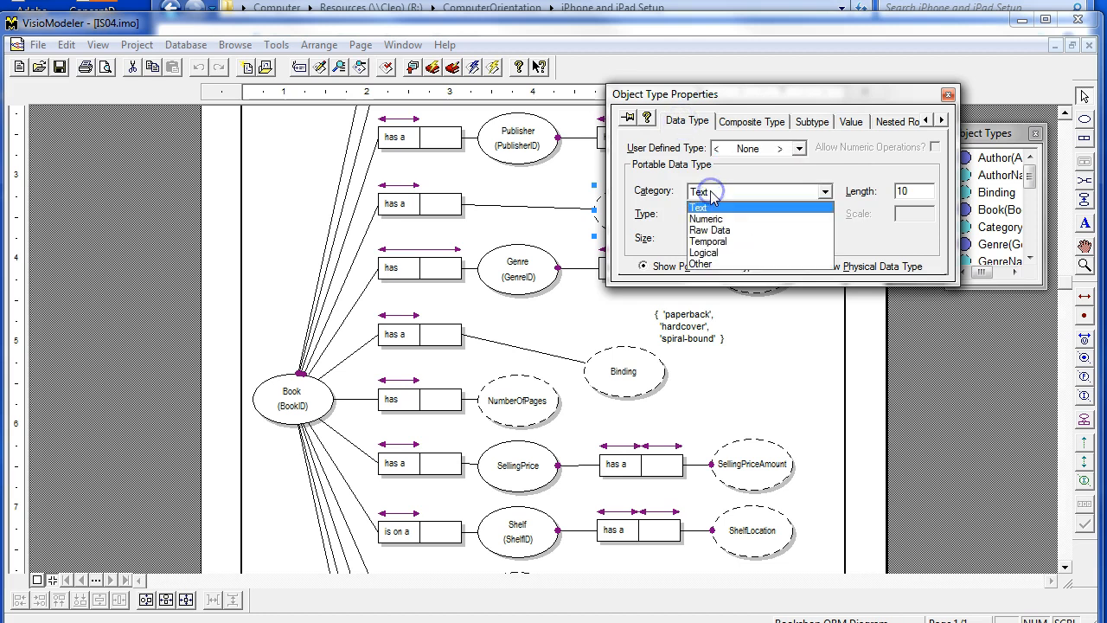
left_click(709, 209)
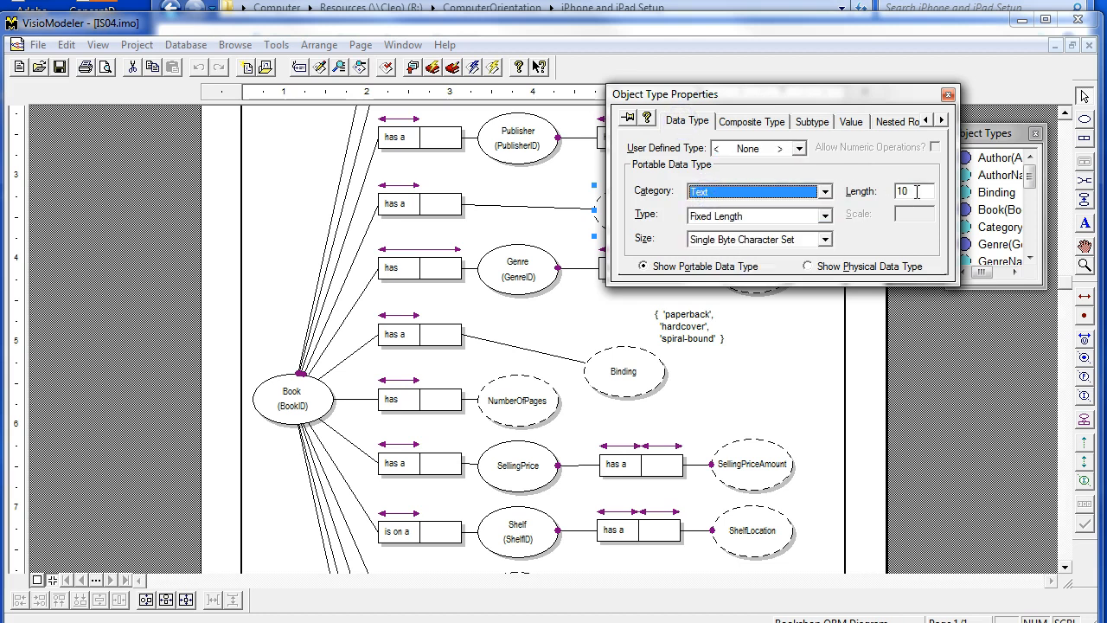
left_click(744, 216)
left_click(742, 218)
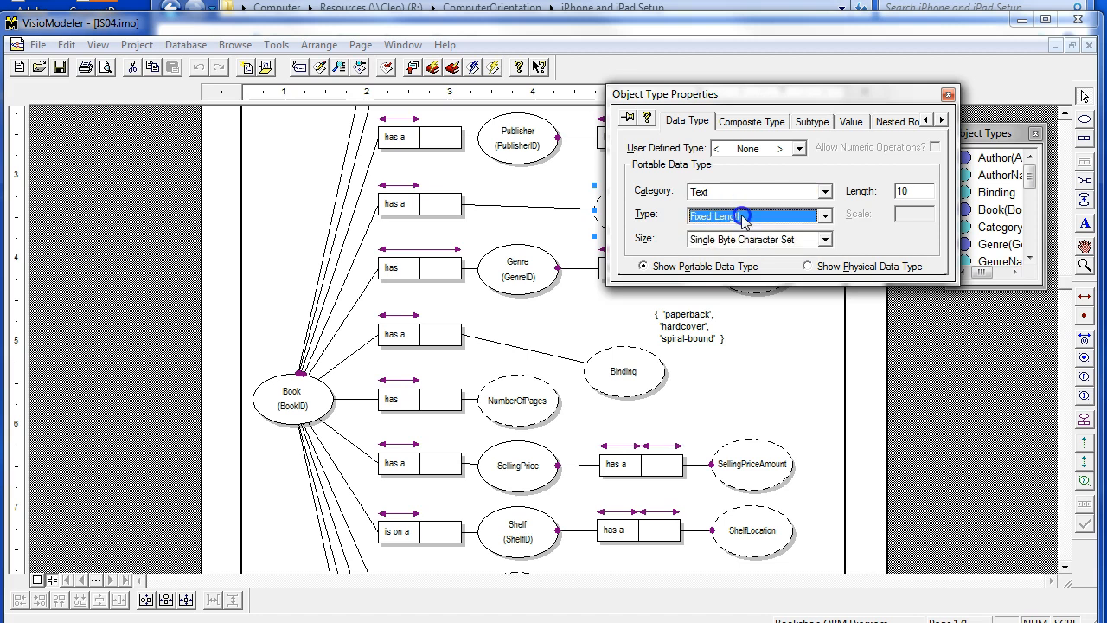
left_click(925, 192)
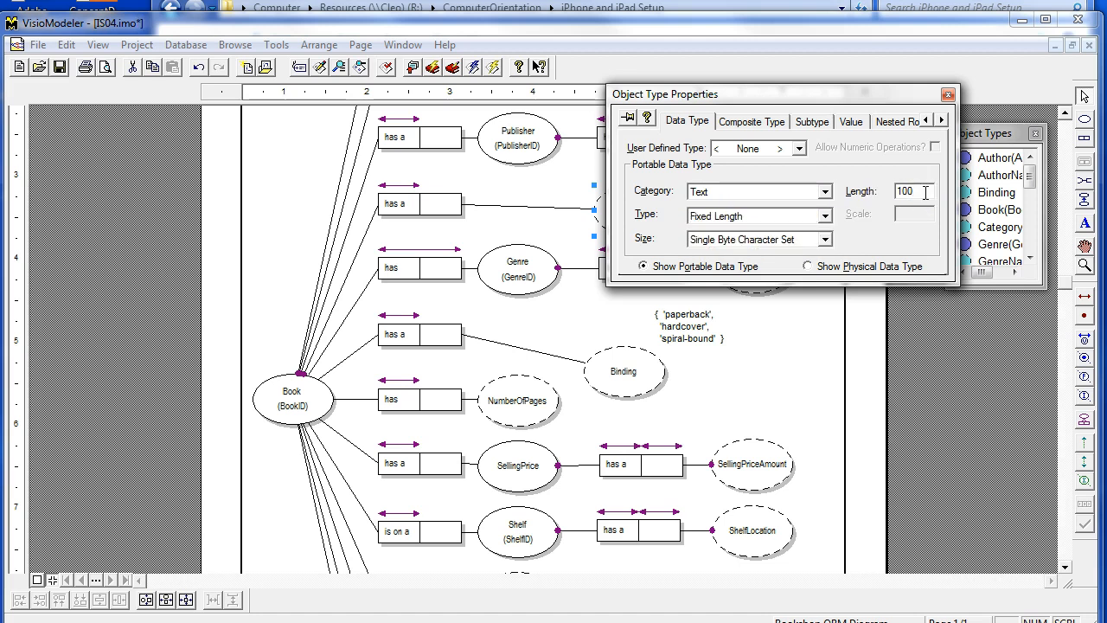
left_click(948, 96)
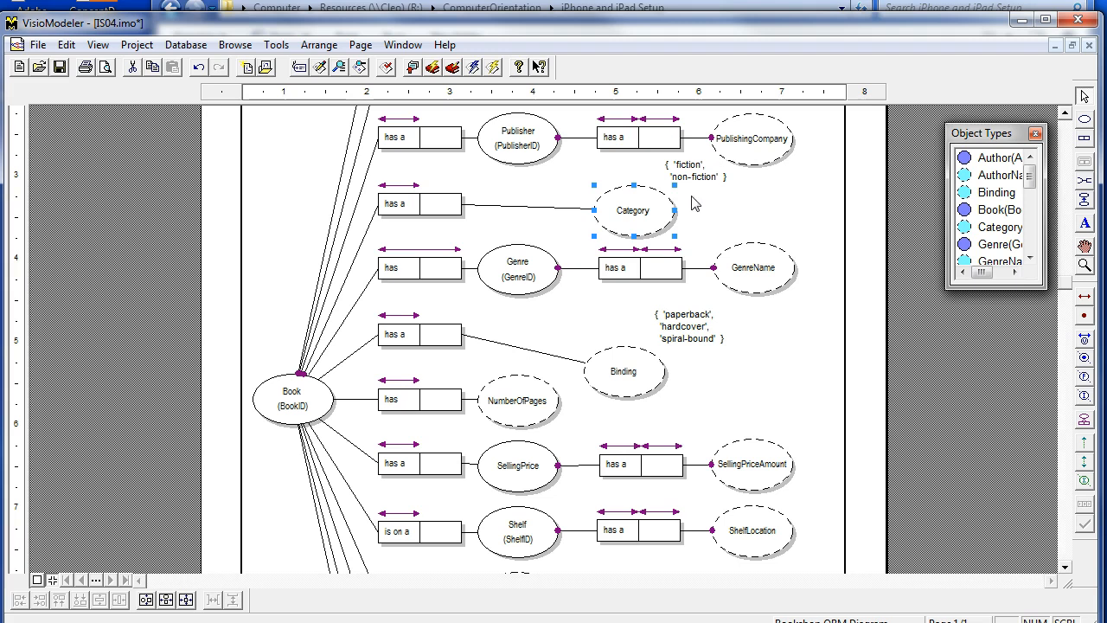
Set Binding's portable text type to Variable Length and rebuild the dictionary to check for a Binding error
double_click(635, 378)
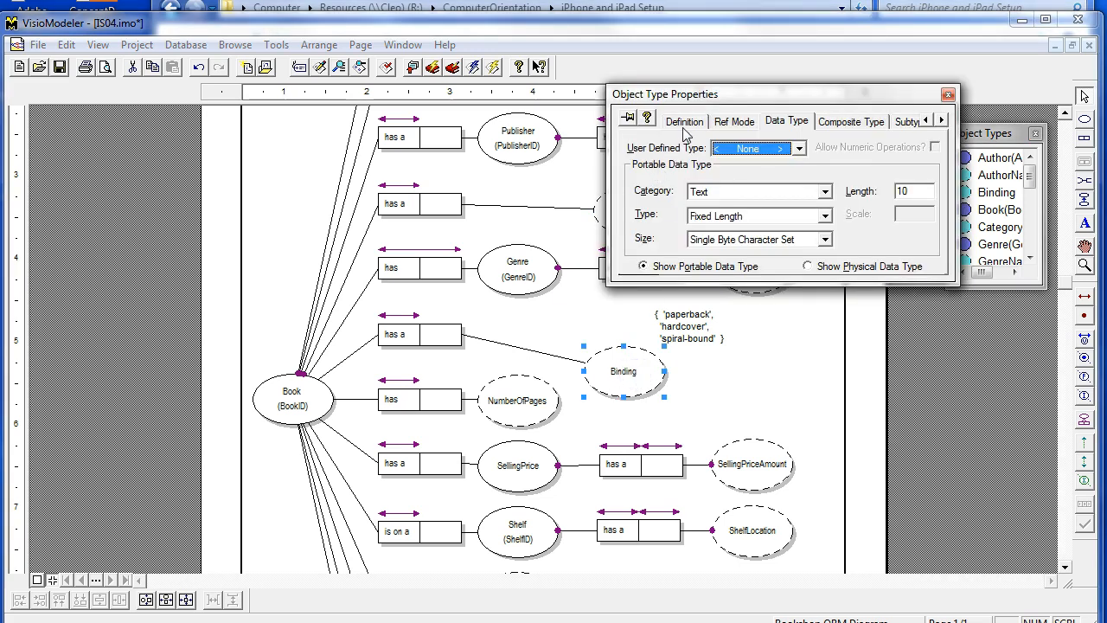
left_click(701, 215)
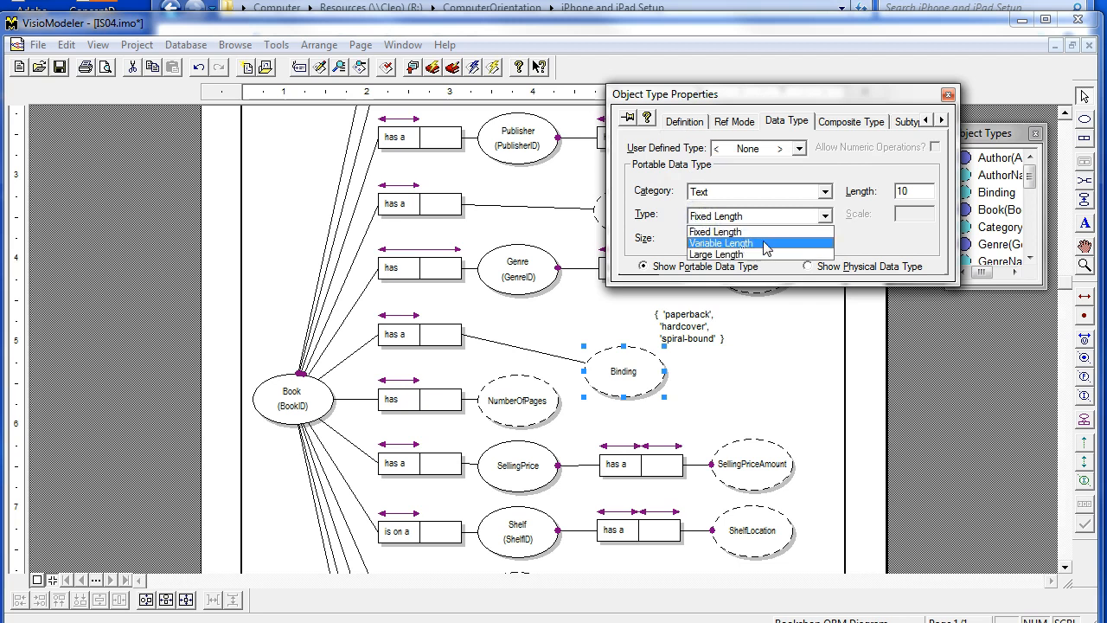
left_click(743, 256)
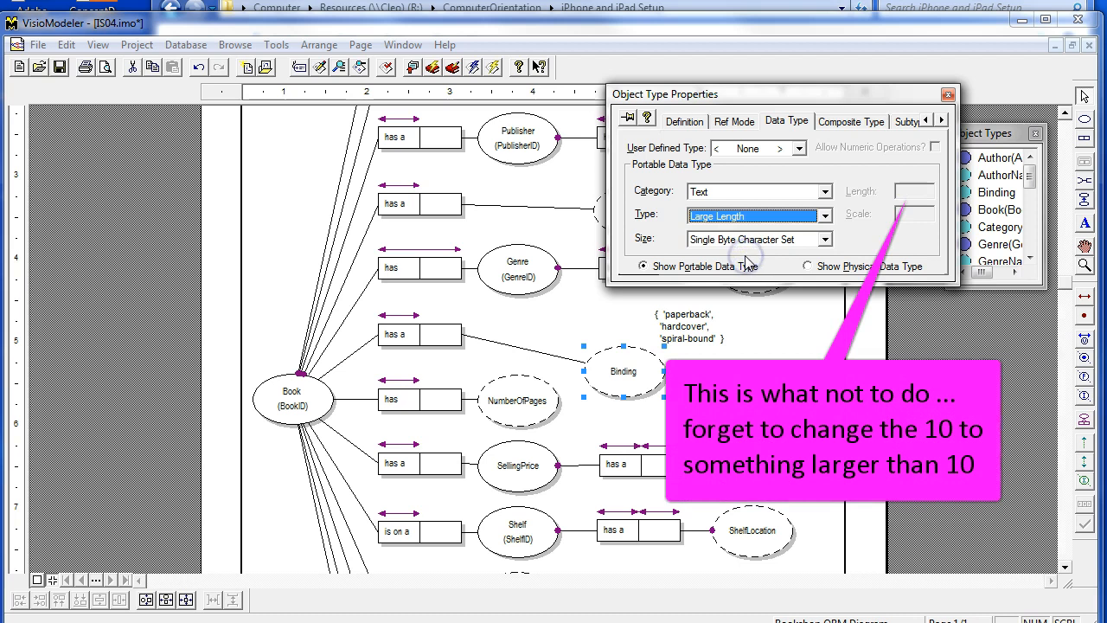
left_click(733, 216)
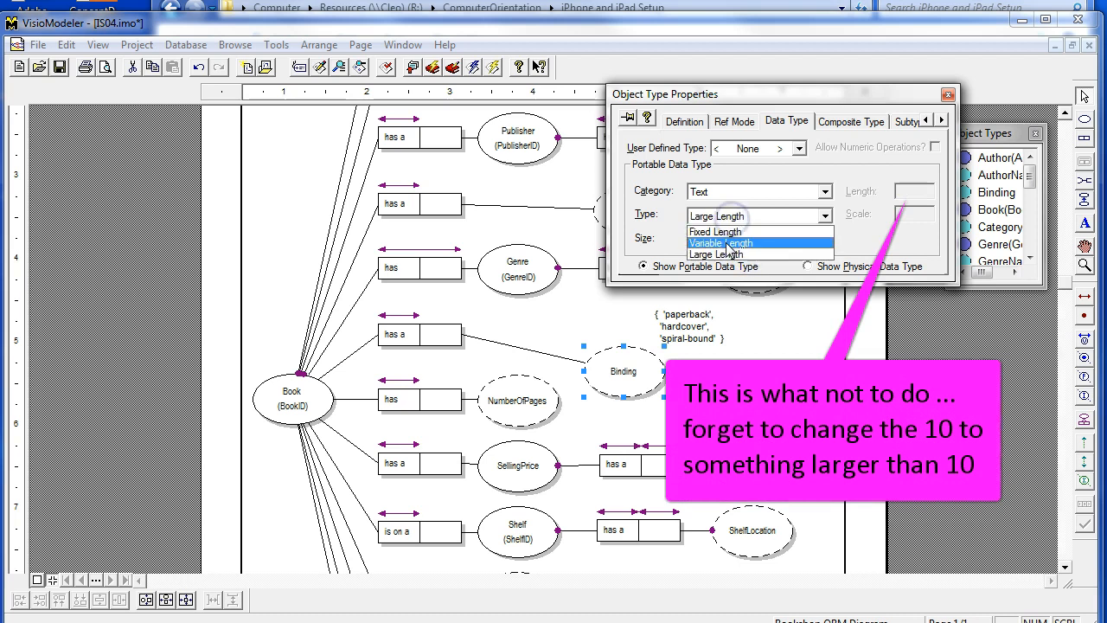
left_click(726, 245)
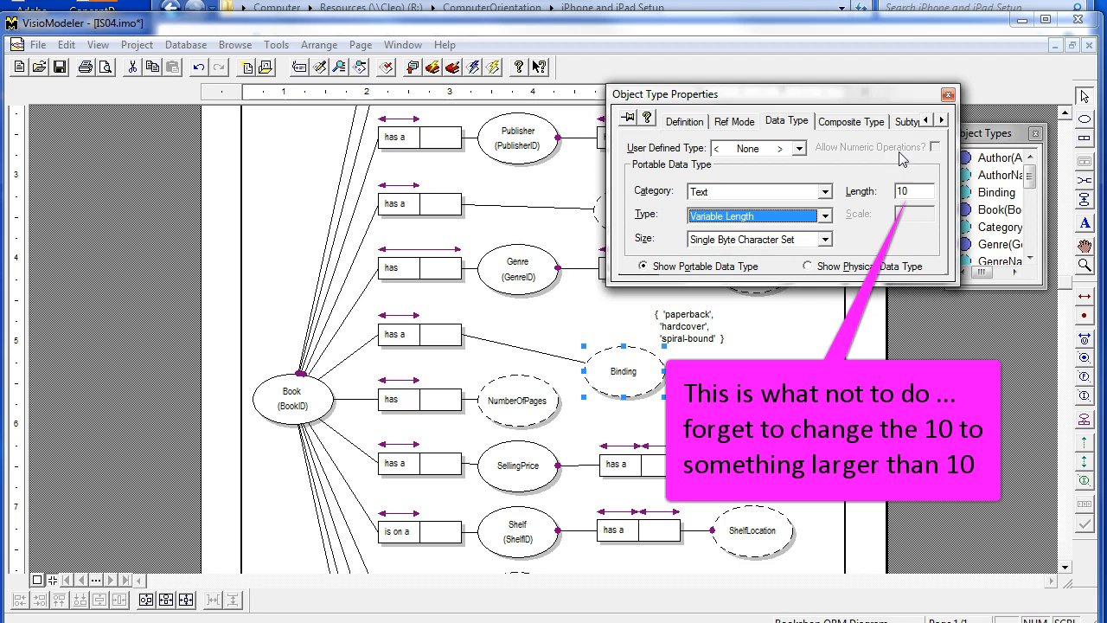
left_click(947, 94)
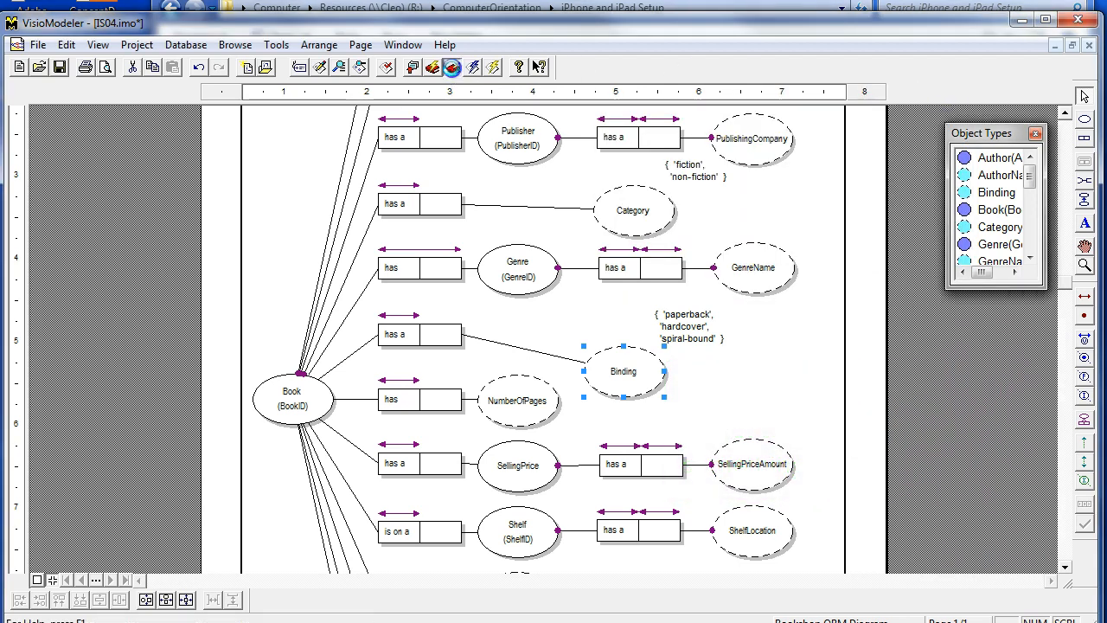
left_click(452, 72)
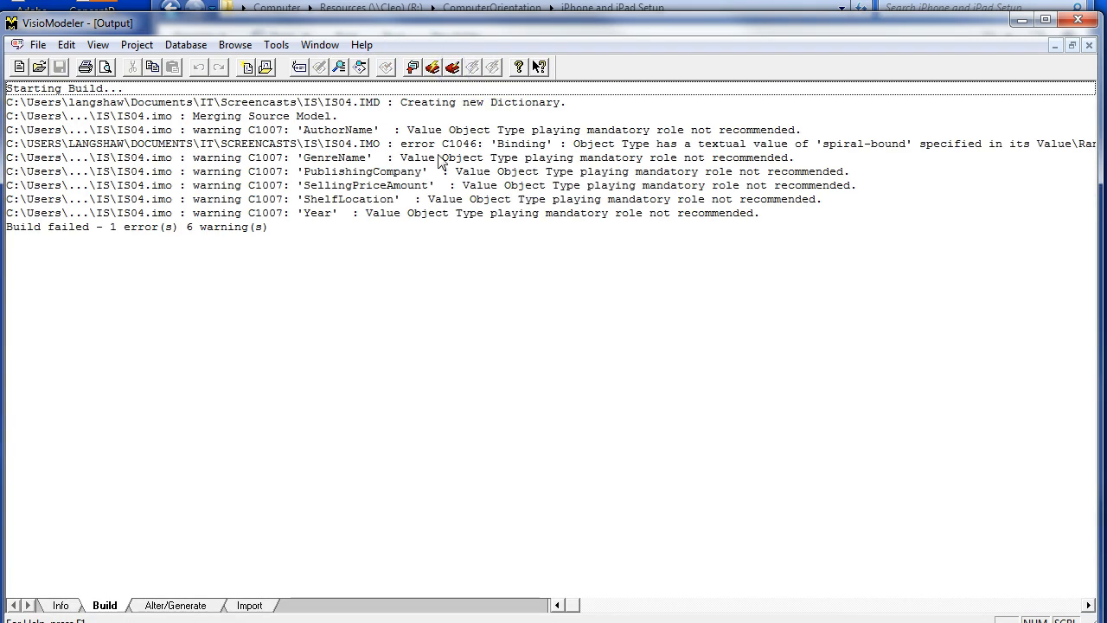
double_click(695, 148)
Set Binding's portable text type to Large Length and rebuild the dictionary from the model
double_click(625, 379)
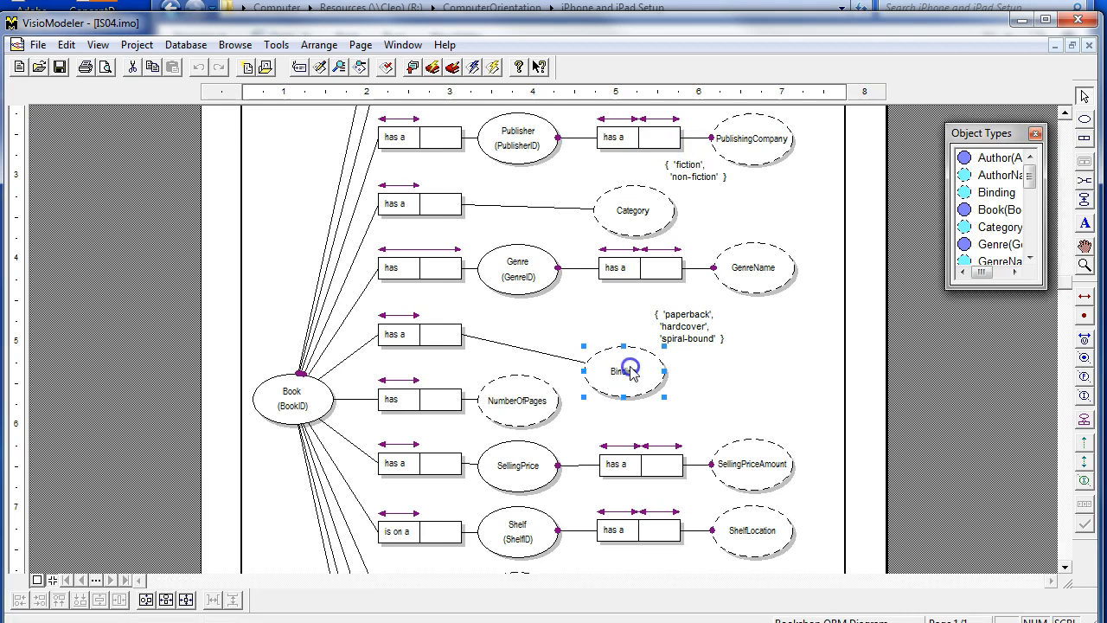
left_click(697, 217)
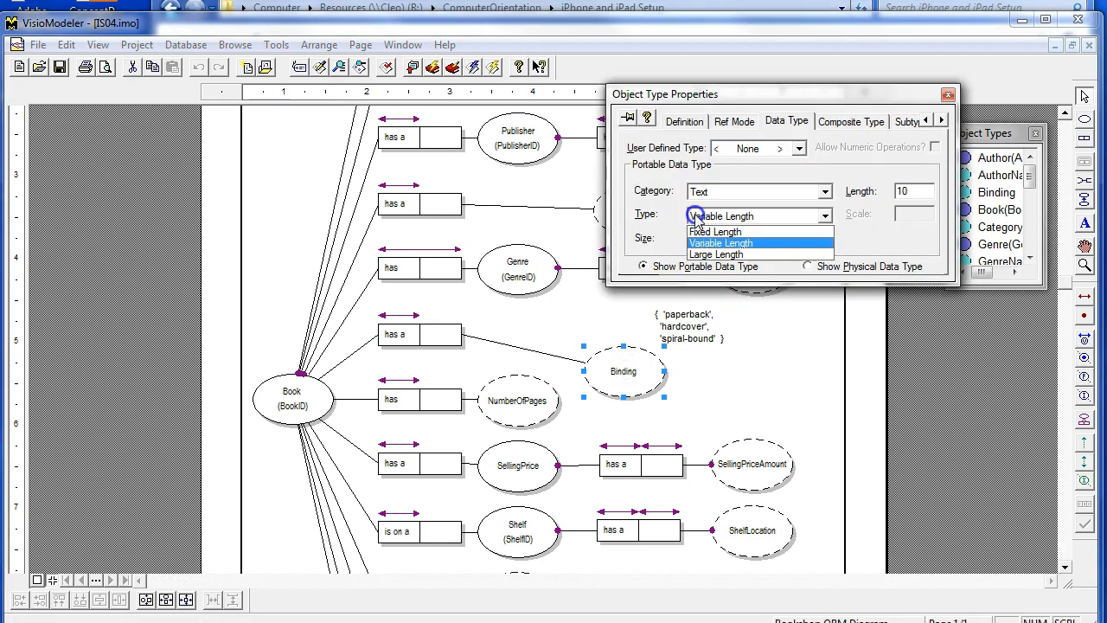
left_click(699, 250)
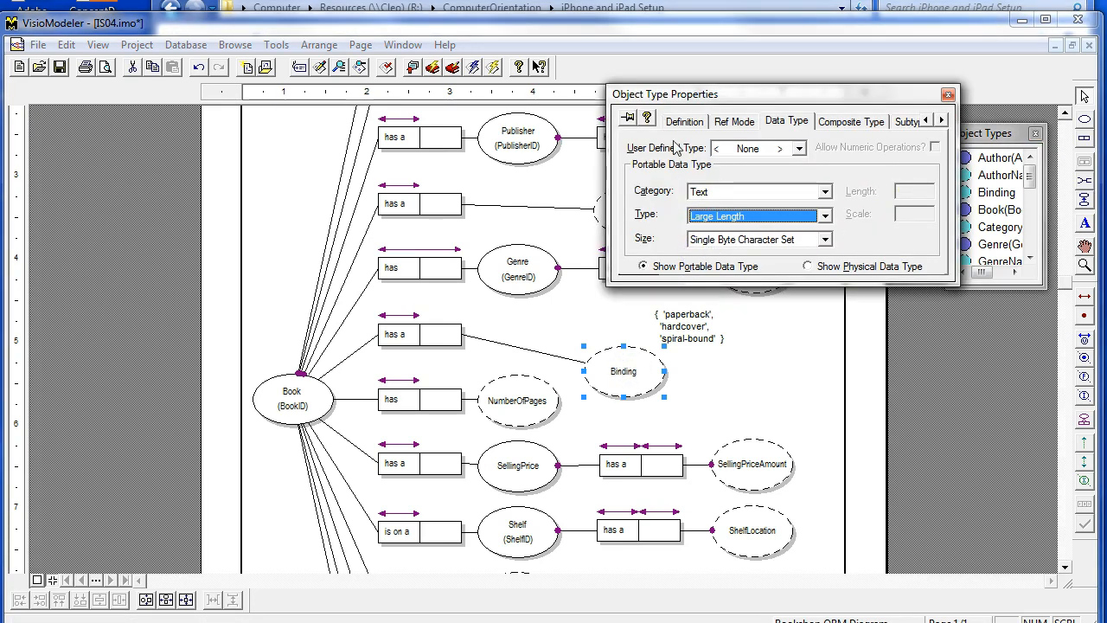
left_click(947, 95)
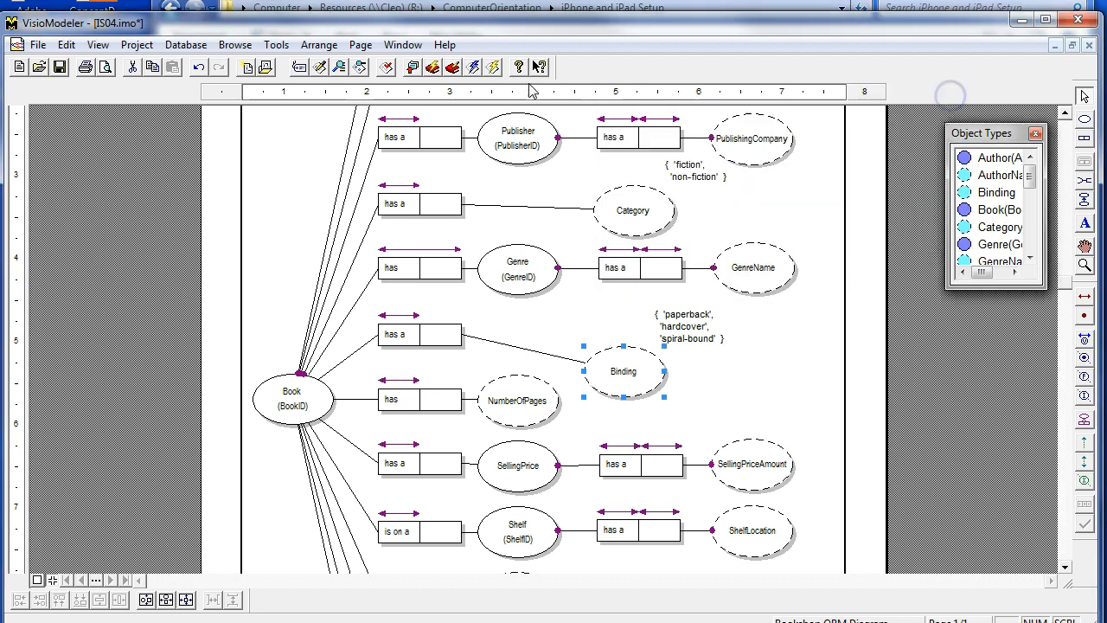
left_click(450, 67)
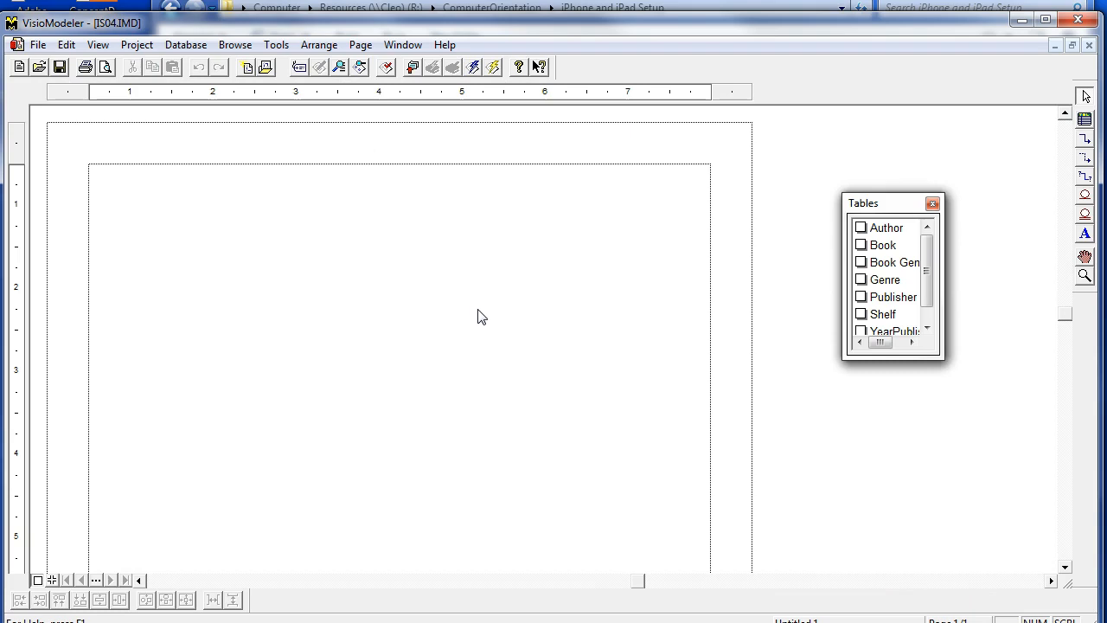
Place all the generated tables, Author through YearPublished, onto the blank logical diagram page
left_click(865, 229)
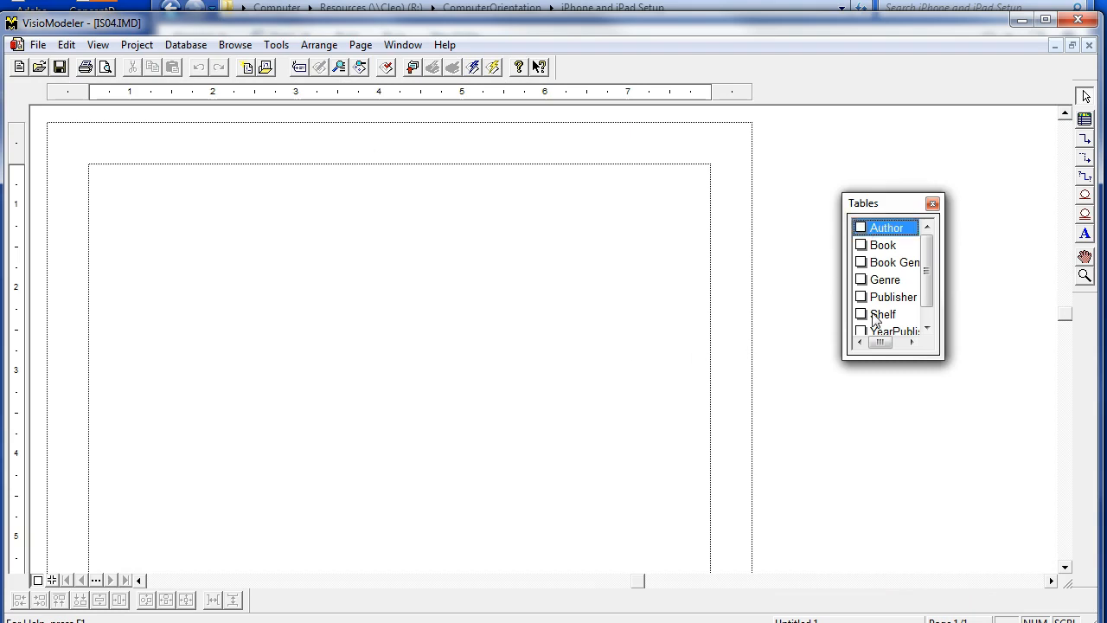
left_click(927, 328)
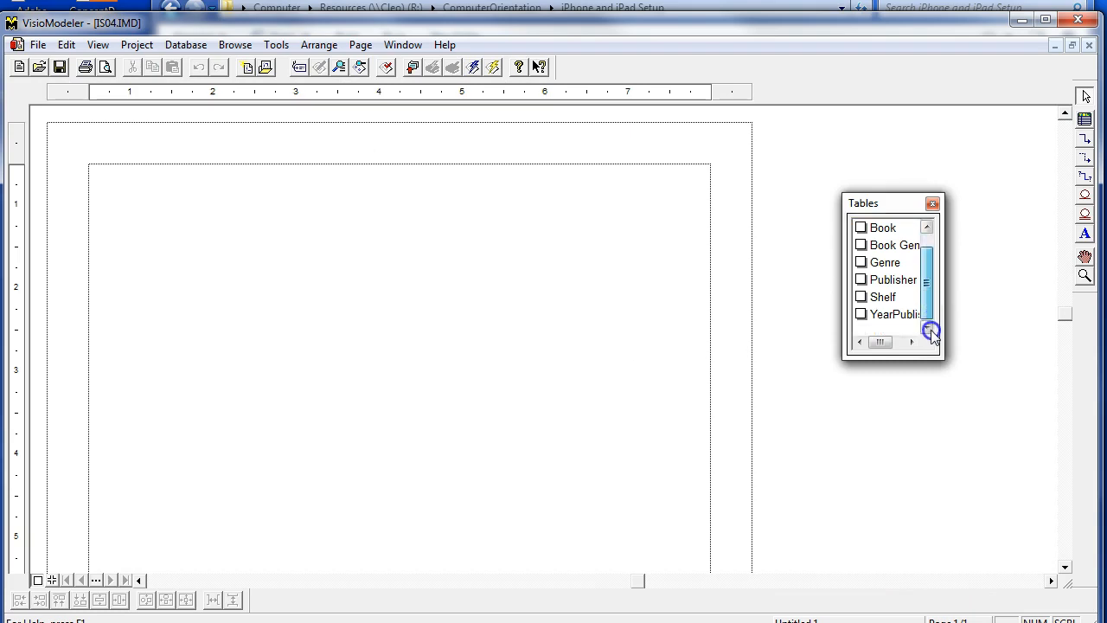
left_click(863, 317, "shift")
left_click_drag(869, 299, 418, 436)
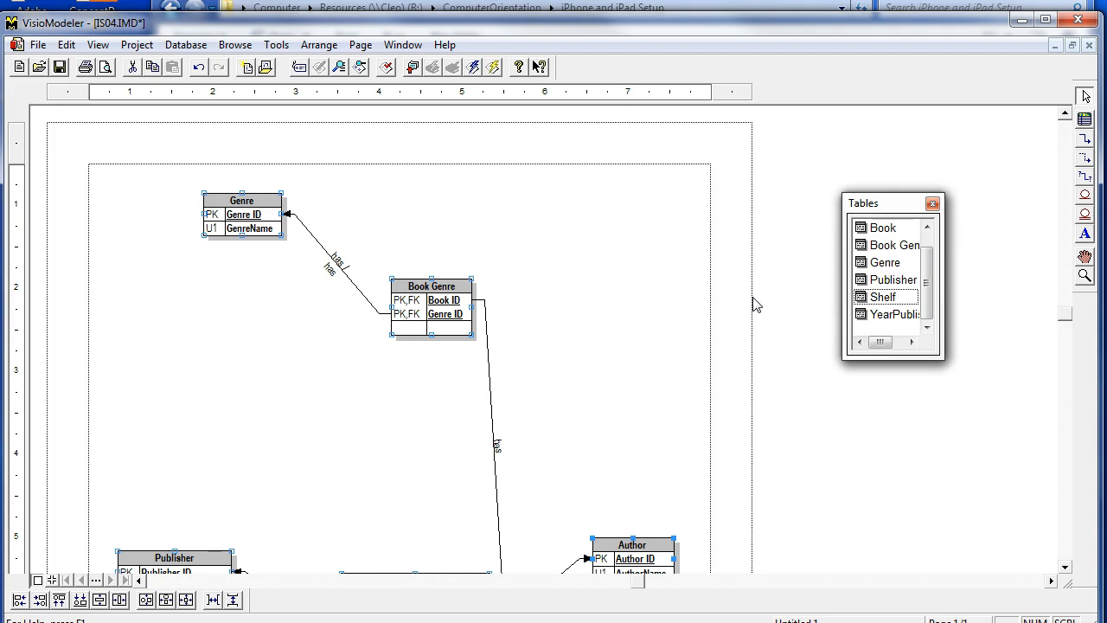
Move the Book and Publisher tables higher on the page and place Genre and Book Genre to the right of Book
left_click(97, 44)
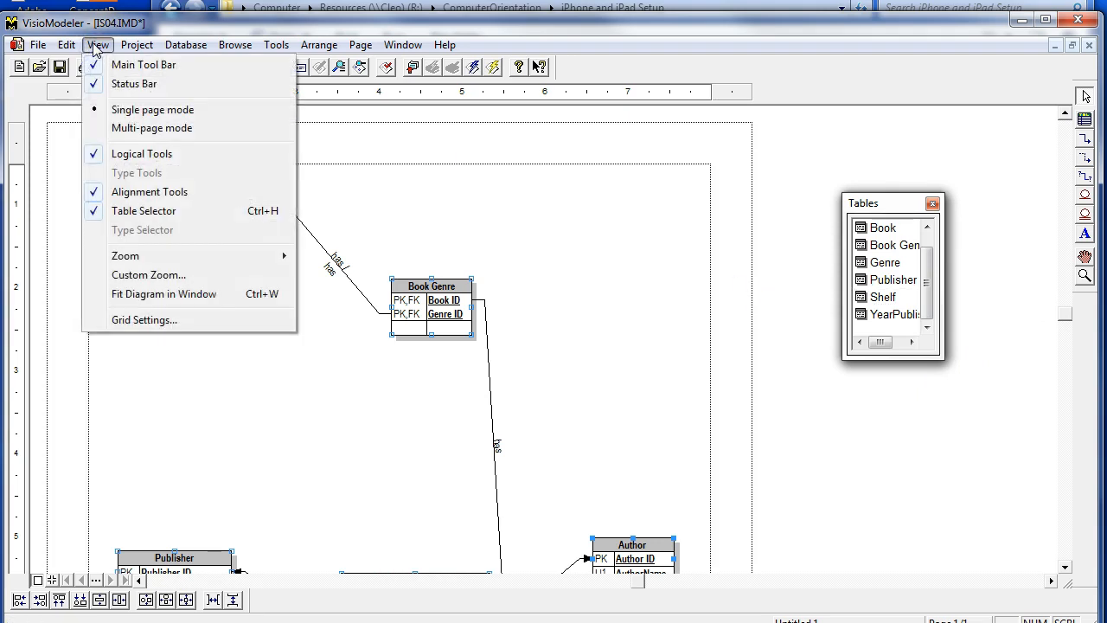
left_click(121, 295)
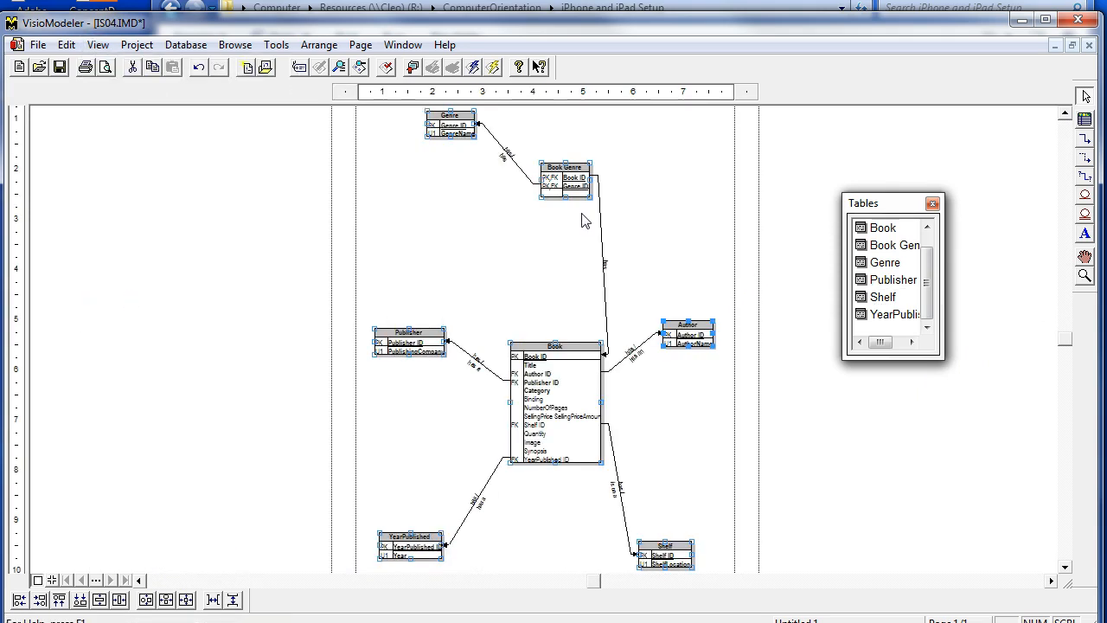
left_click_drag(547, 390, 518, 250)
left_click(430, 342)
left_click_drag(418, 294, 423, 268)
left_click_drag(458, 124, 681, 424)
left_click_drag(562, 431, 659, 505)
left_click(636, 455)
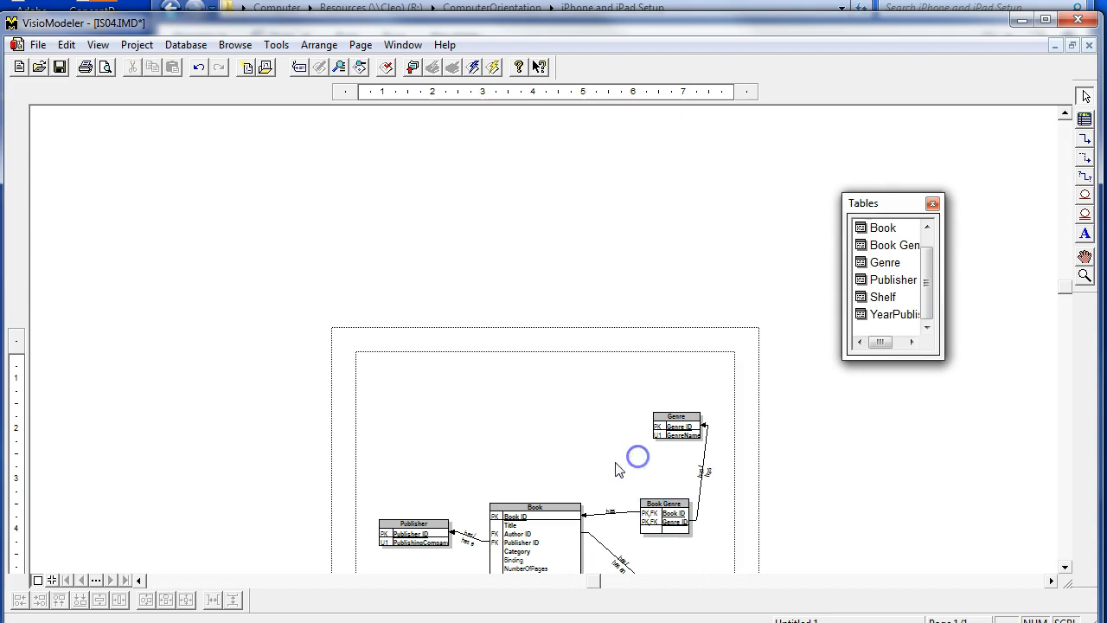
Shift Genre down and outward, then nudge Book towards Publisher and bring Book Genre closer to Book
left_click_drag(669, 421, 698, 463)
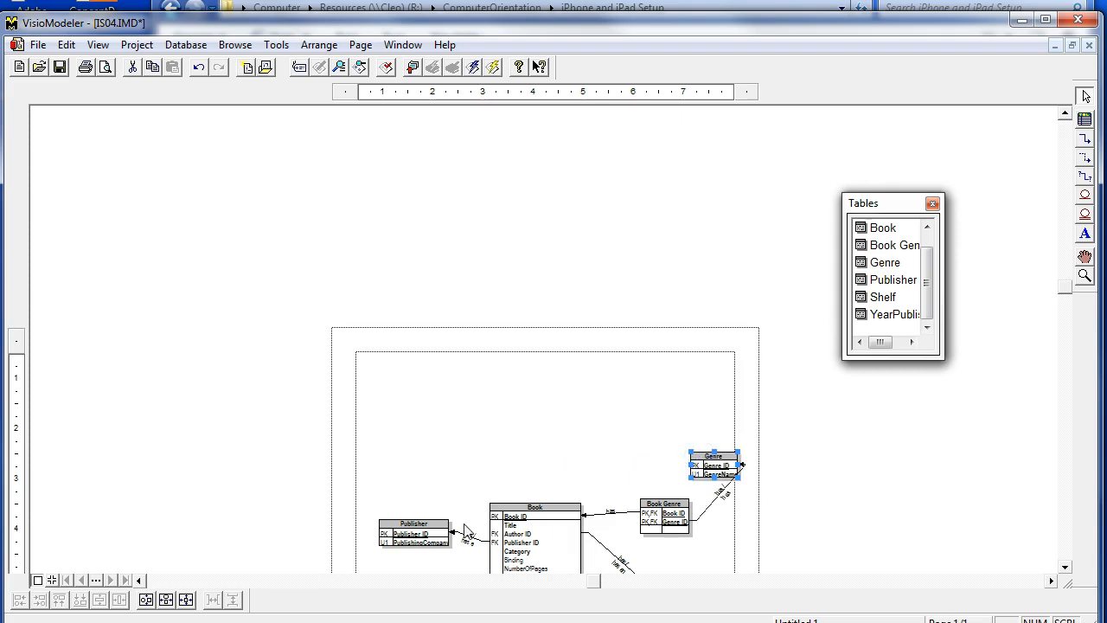
left_click_drag(519, 512, 494, 510)
left_click(650, 505)
left_click_drag(650, 505, 603, 499)
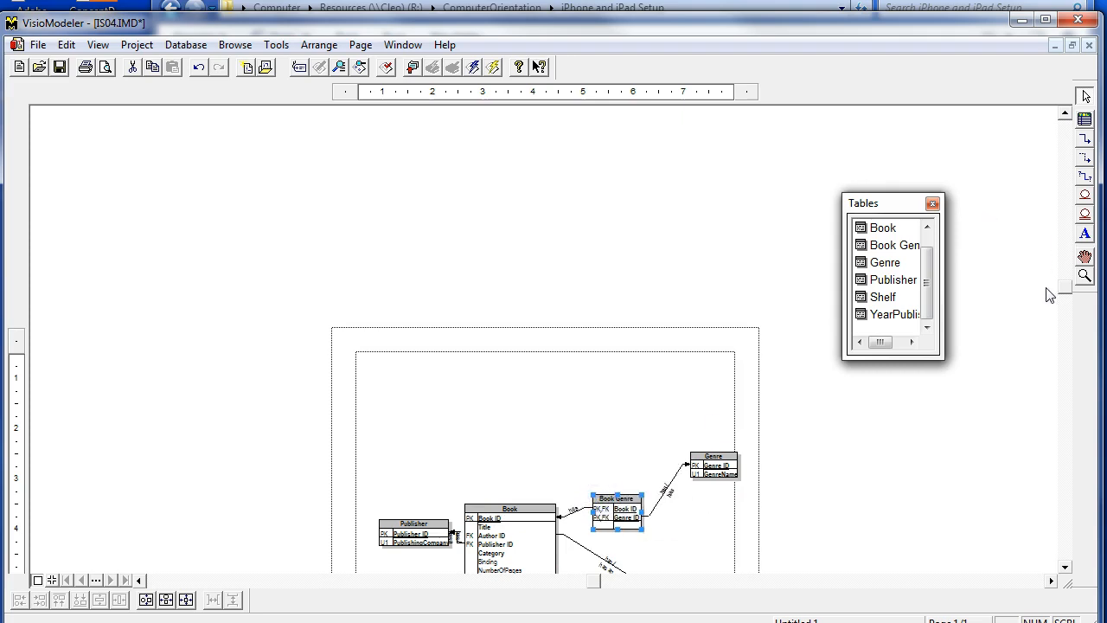
Move Genre back inside the page margin beside Book Genre, and bring Shelf and YearPublished up close to Book
left_click_drag(1067, 290, 1065, 335)
left_click_drag(712, 204, 692, 244)
left_click_drag(682, 561, 628, 355)
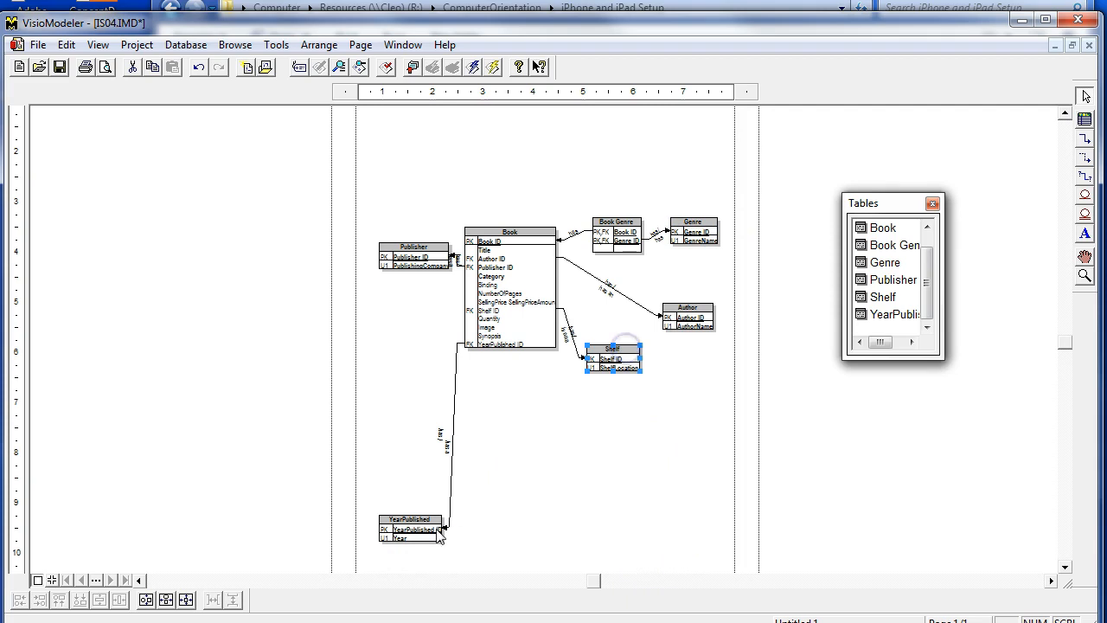
left_click_drag(418, 522, 412, 347)
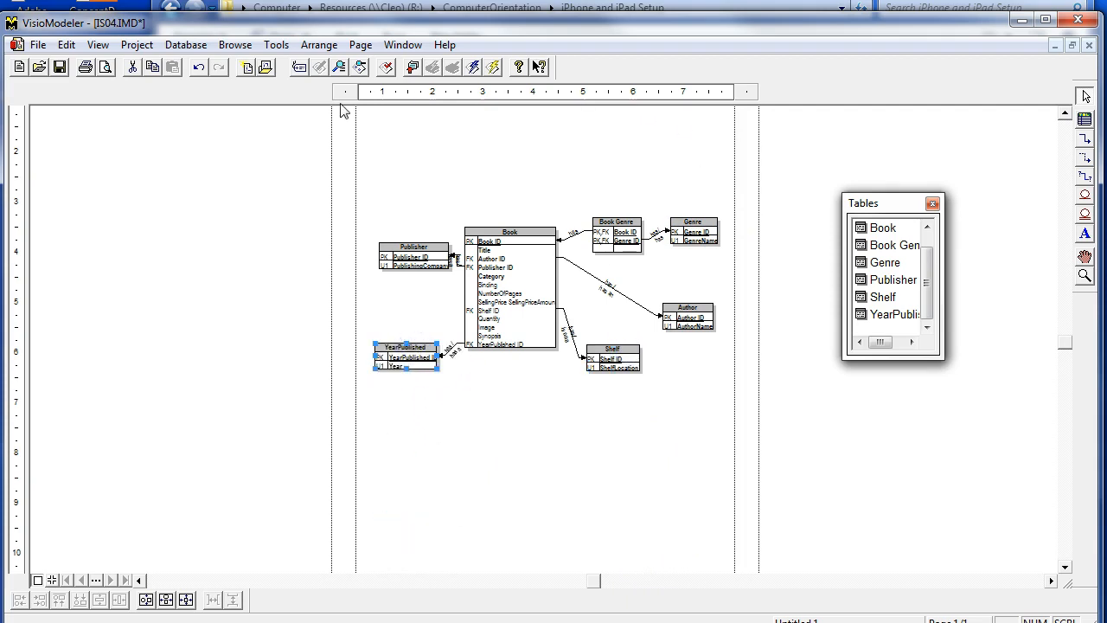
Shorten the physical name of Book's SellingPrice SellingPriceAmount column to SellingPriceAmount and close its properties
left_click(98, 44)
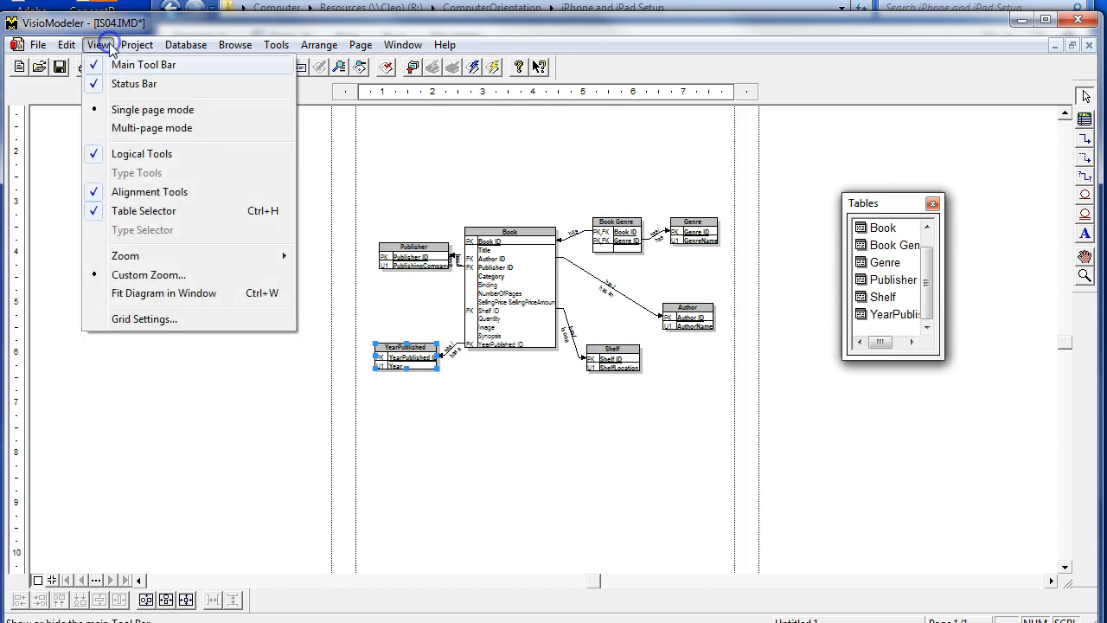
left_click(126, 294)
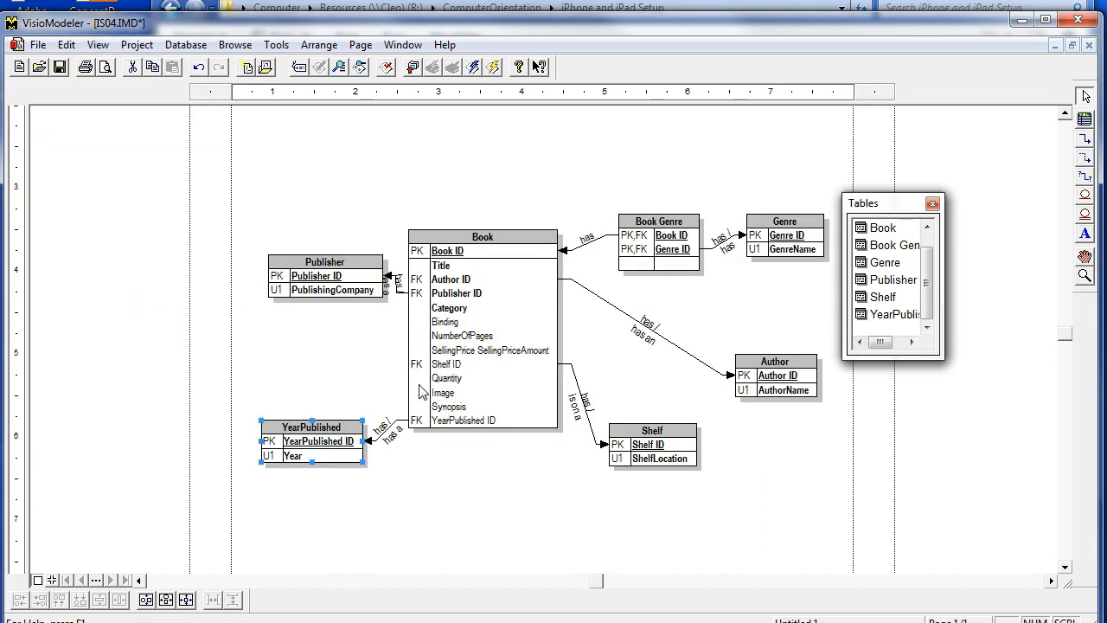
double_click(474, 360)
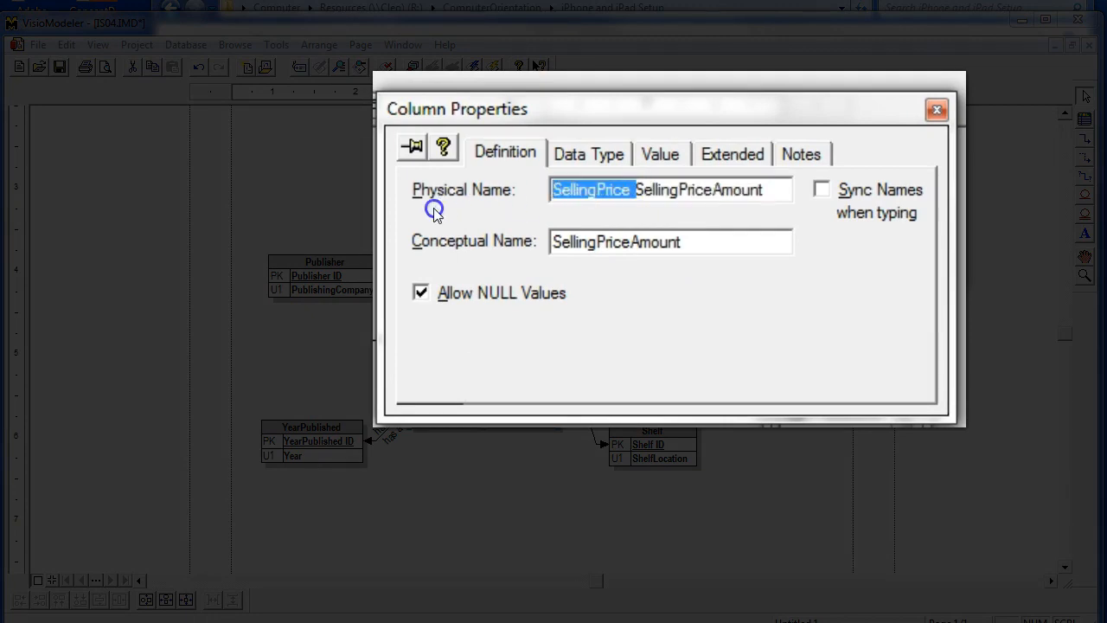
key("Delete")
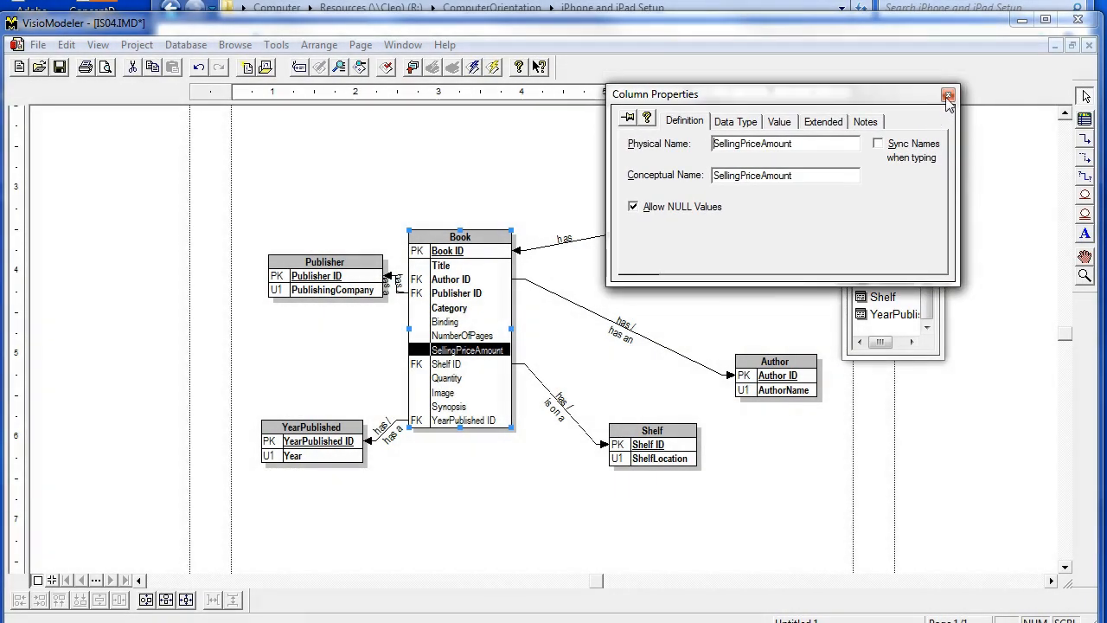
left_click(948, 97)
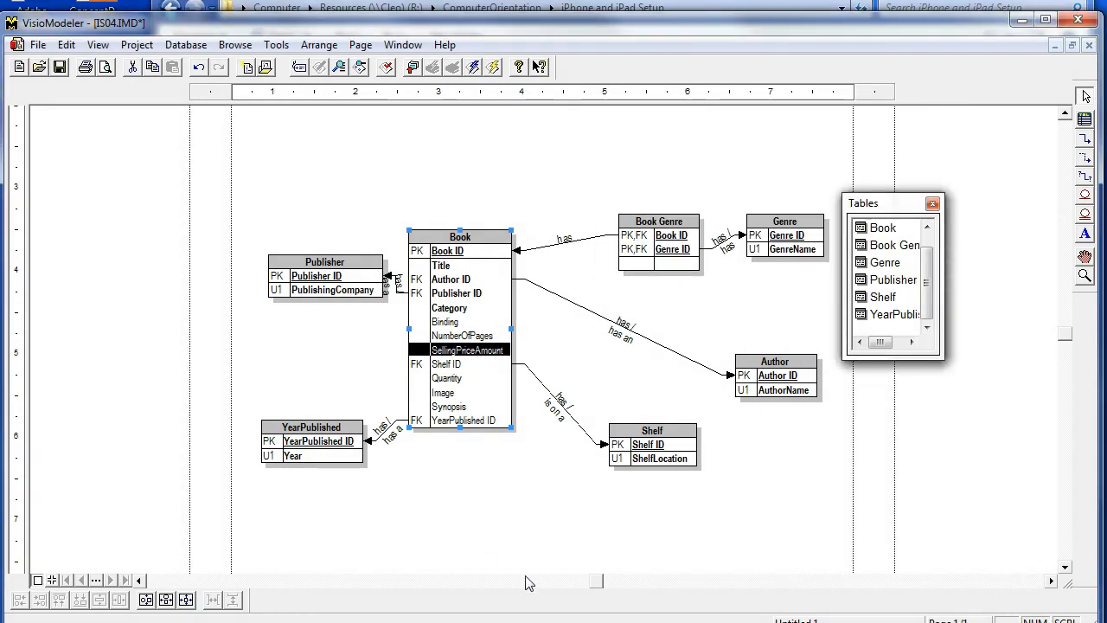
Move the table list clear of the diagram and save the dictionary without migrating changes to the source model
left_click_drag(879, 204, 956, 171)
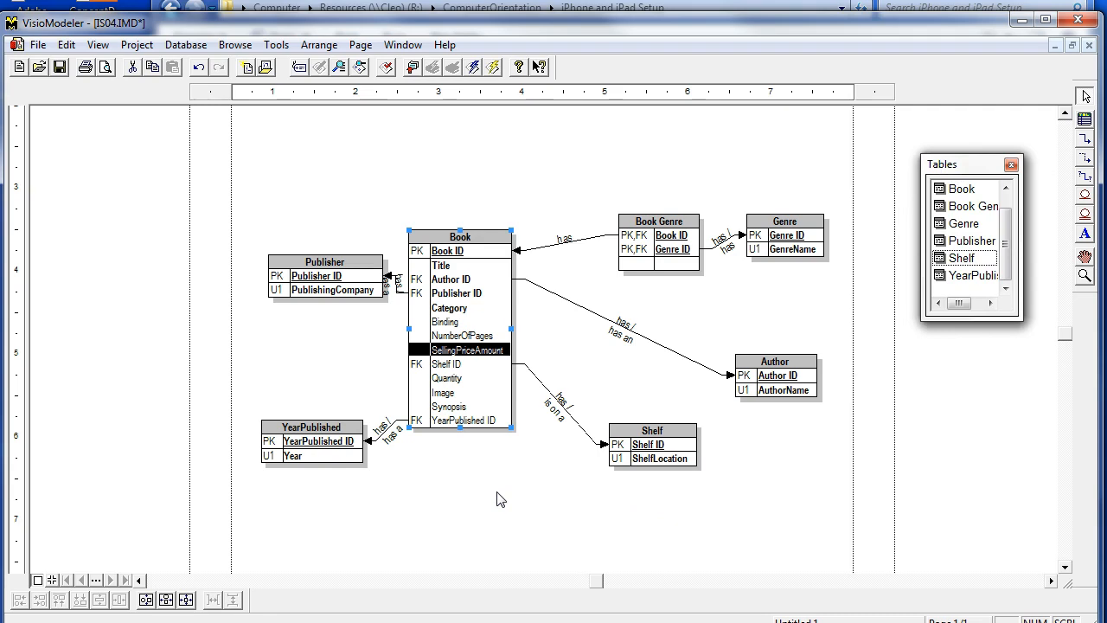
left_click(60, 68)
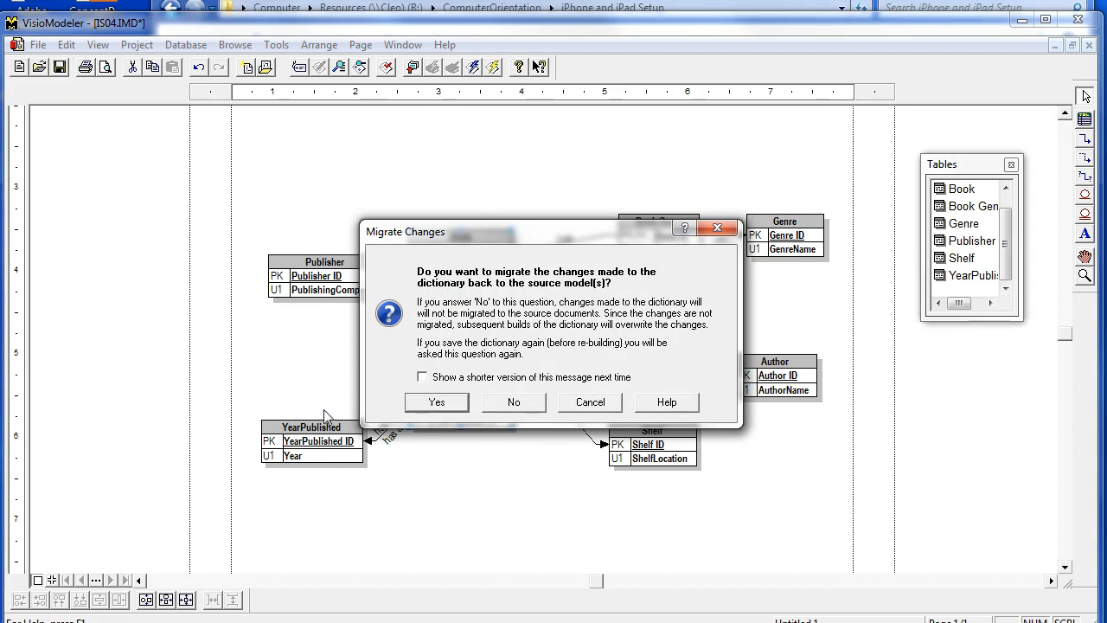
left_click(514, 404)
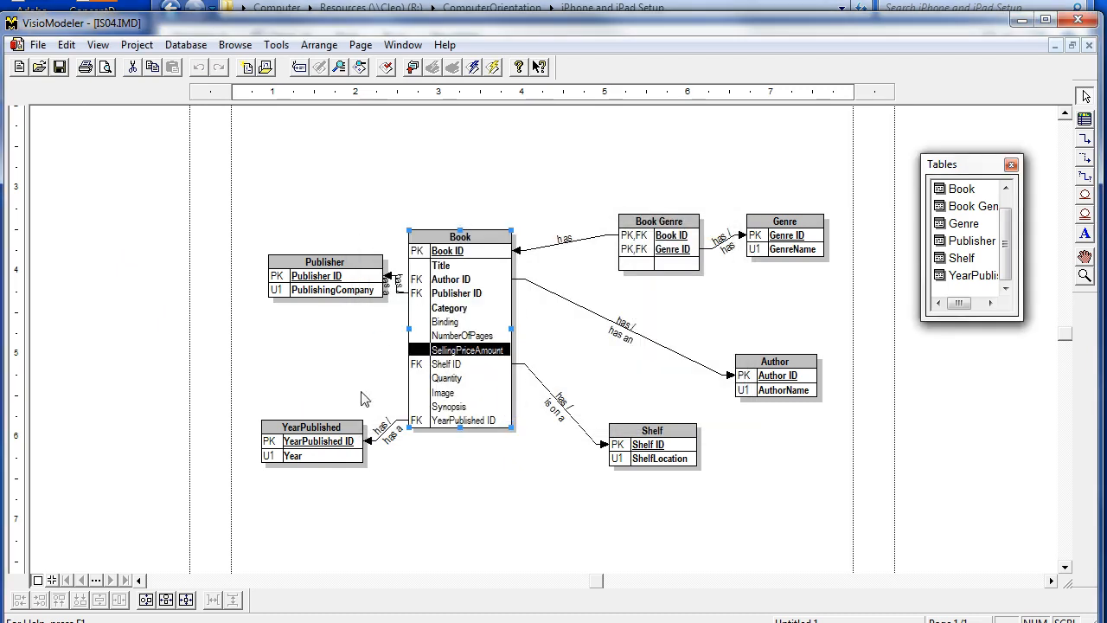